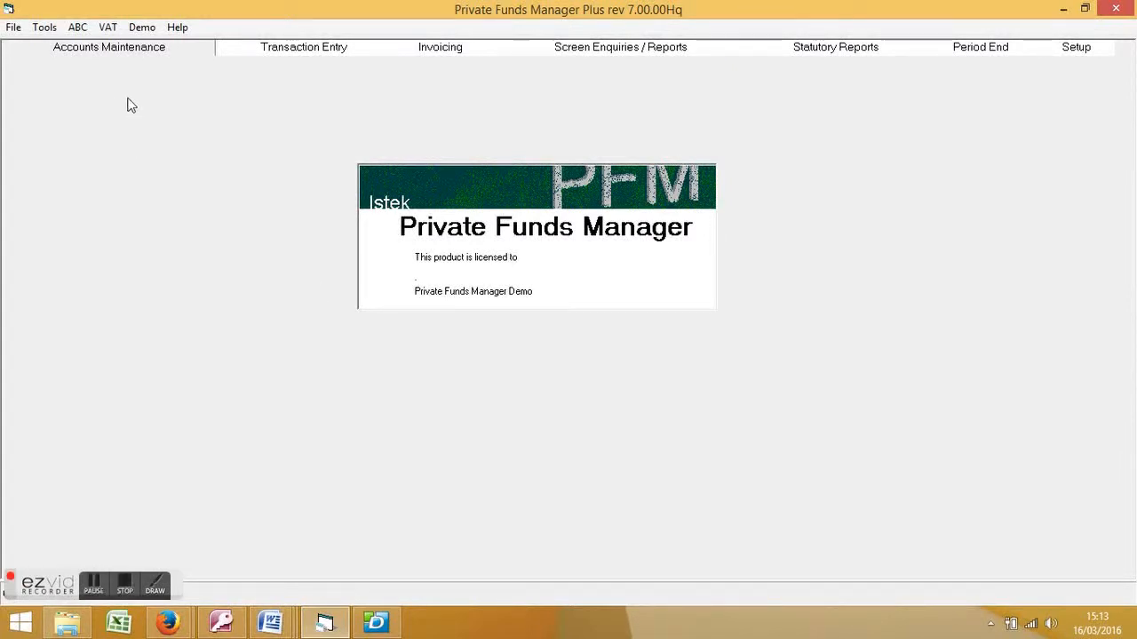
pyautogui.click(20, 32)
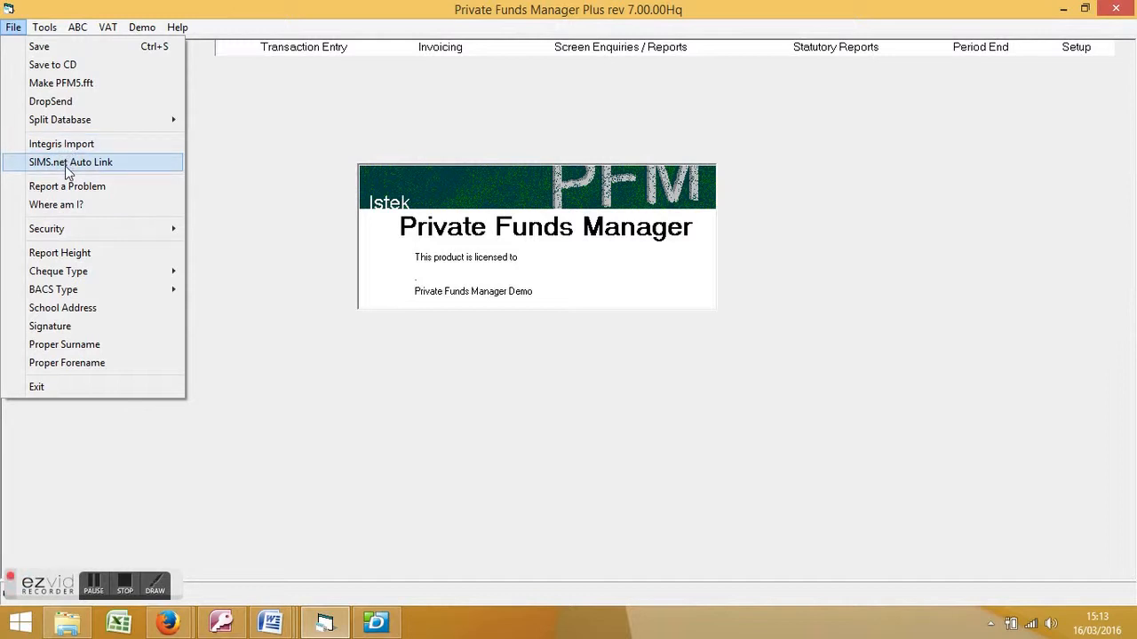
pyautogui.click(476, 388)
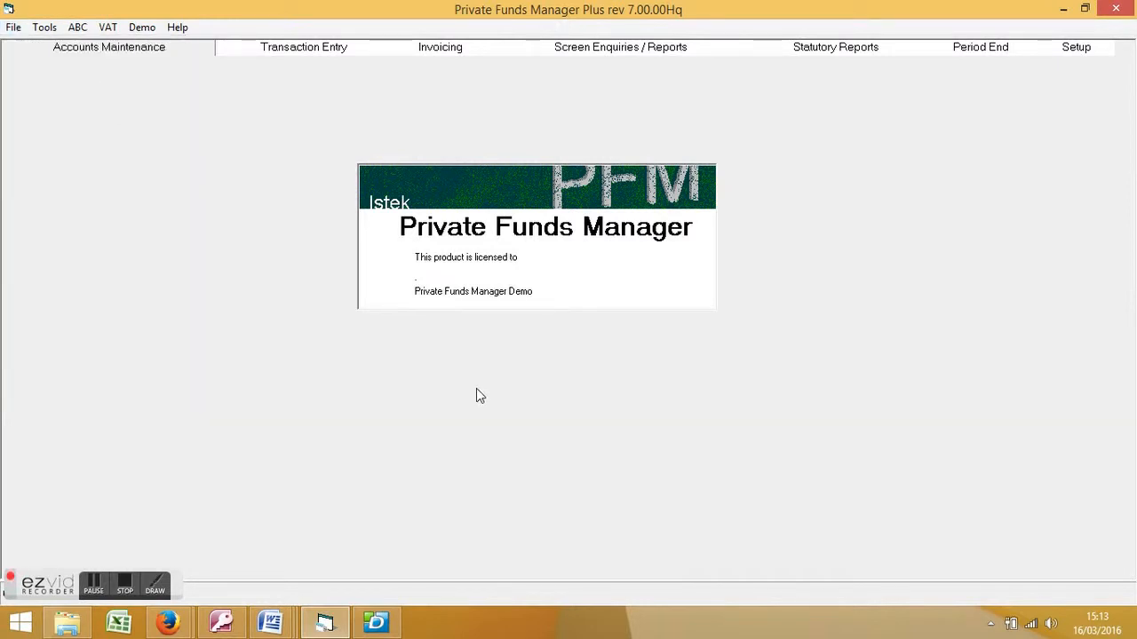
# - Create a new account with the short code NEWYORK16 and the full name New York 2016
pyautogui.click(135, 52)
pyautogui.click(293, 82)
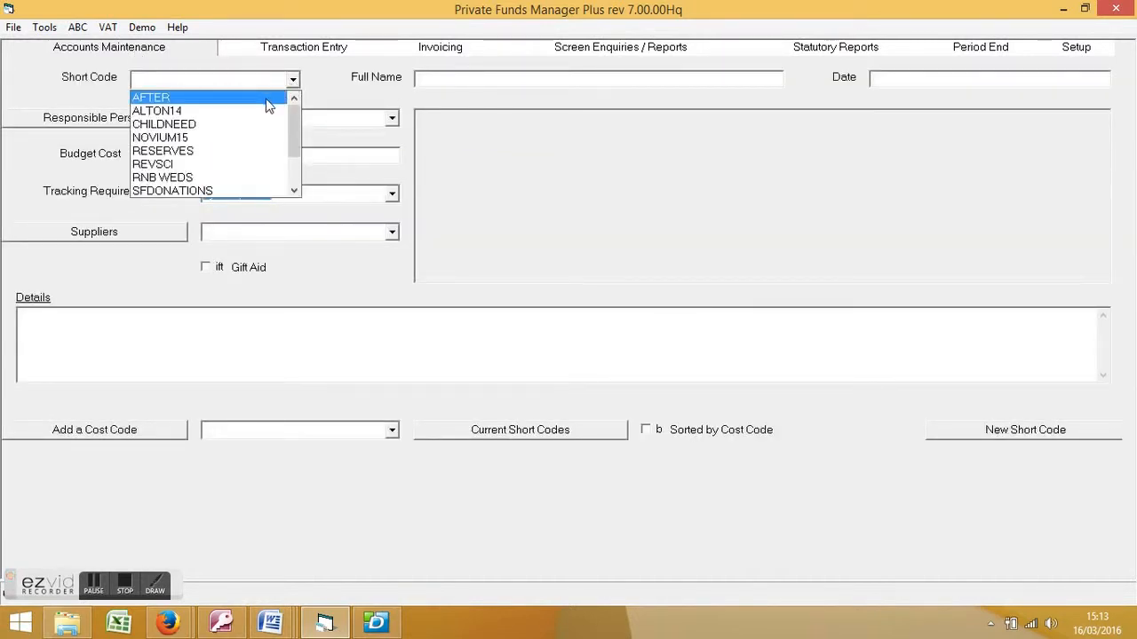
pyautogui.moveTo(296, 112); pyautogui.dragTo(297, 144)
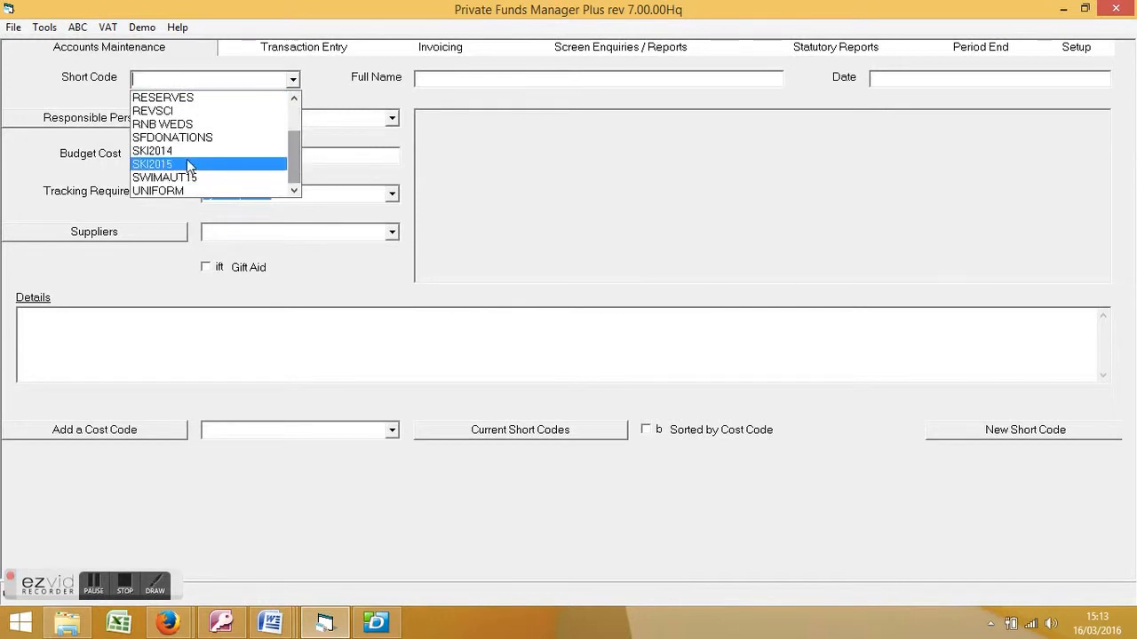
pyautogui.click(158, 80)
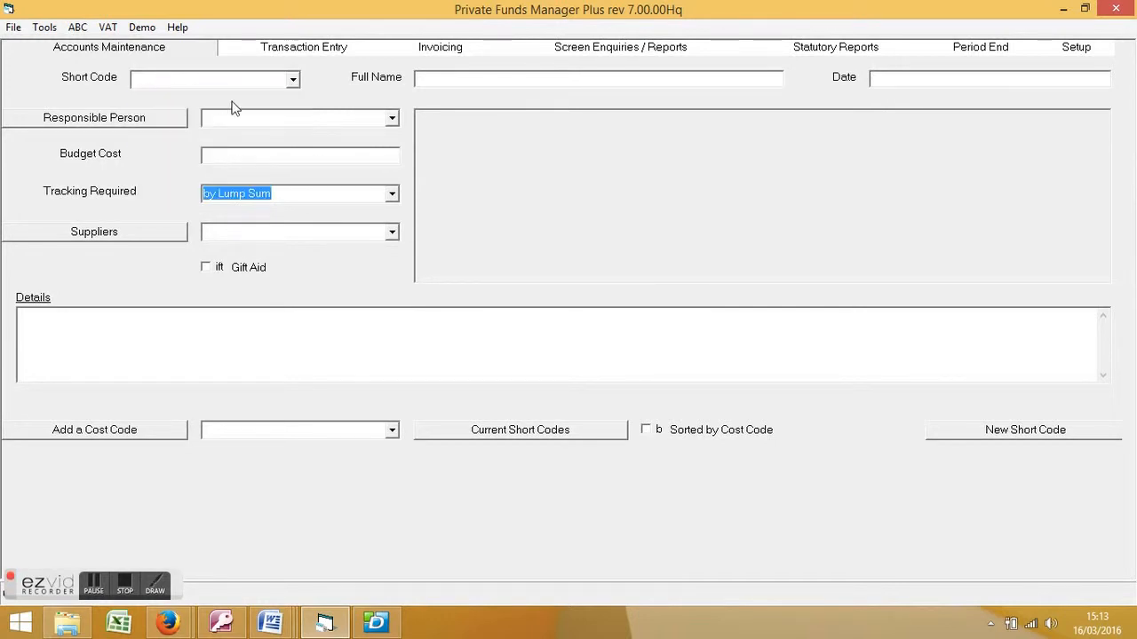
pyautogui.write('Newyork')
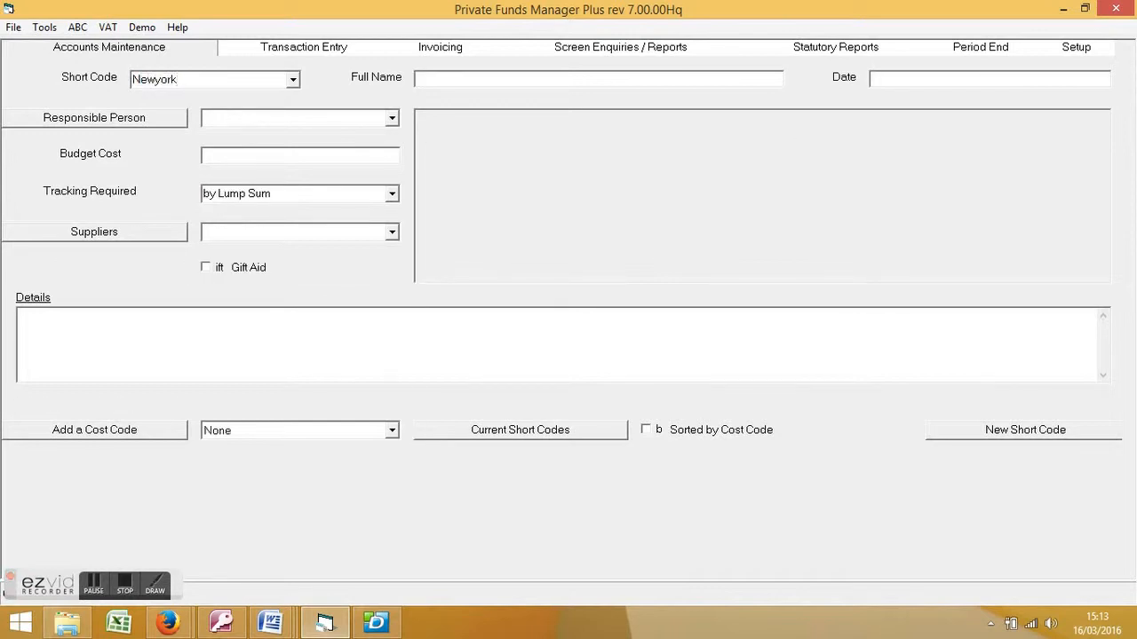
pyautogui.press('Tab')
pyautogui.write('New Yor')
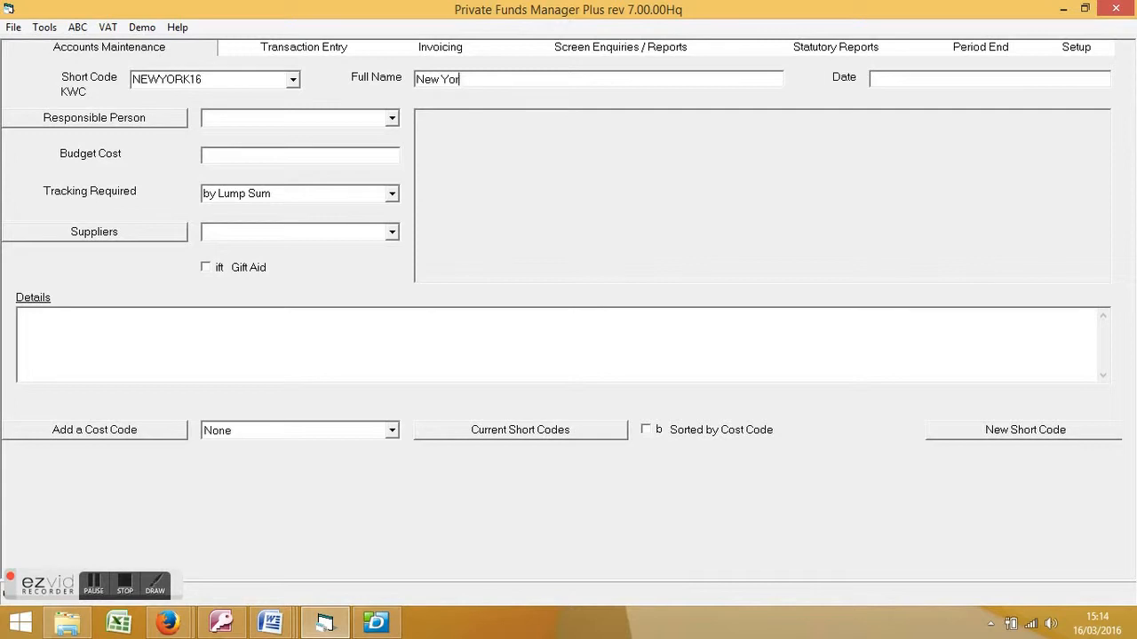
pyautogui.write('k 201')
pyautogui.press('Tab')
# - Set the tracking required for the New York 2016 account to by Individual
pyautogui.click(277, 119)
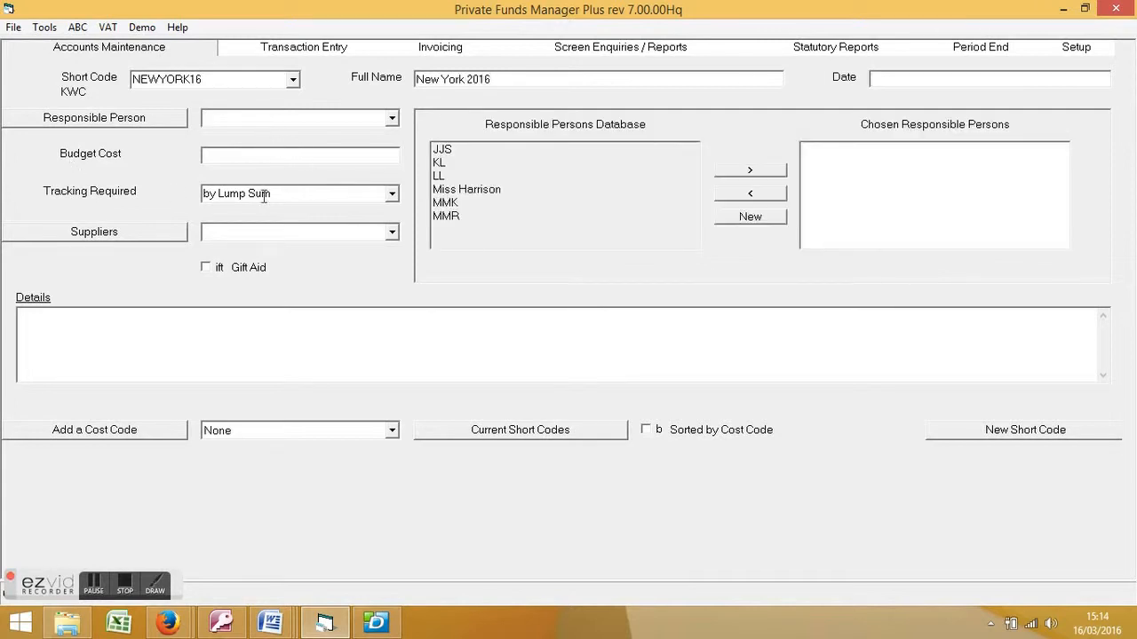
pyautogui.press('Tab')
pyautogui.click(392, 195)
pyautogui.click(372, 240)
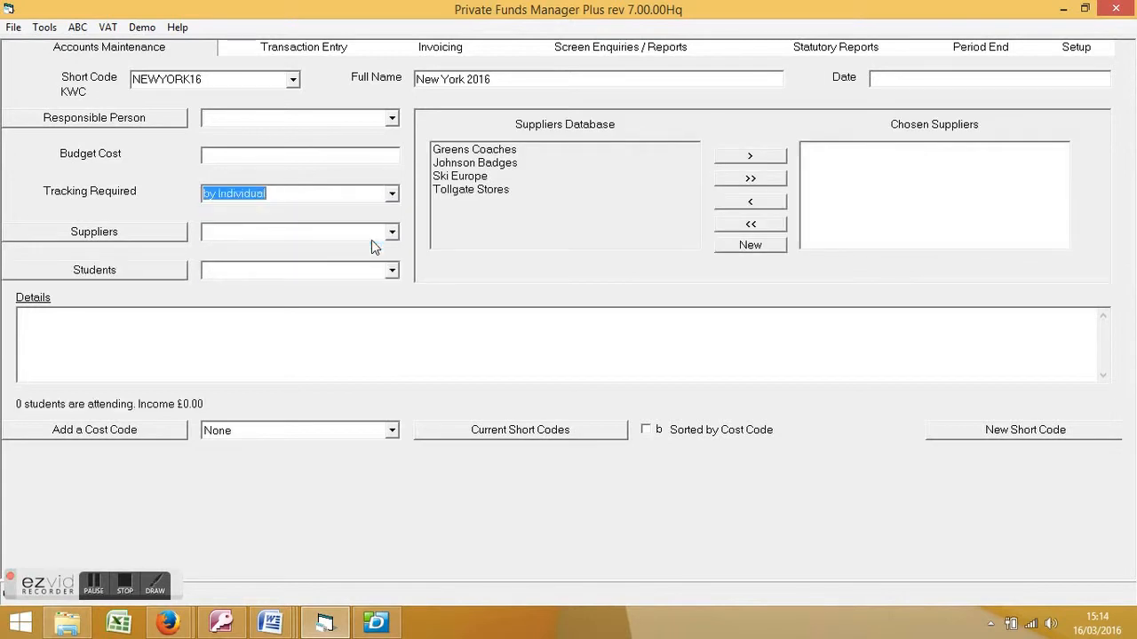
# - Add all students in the database as trip attendees with a contribution of £1,025.00 each
pyautogui.click(325, 268)
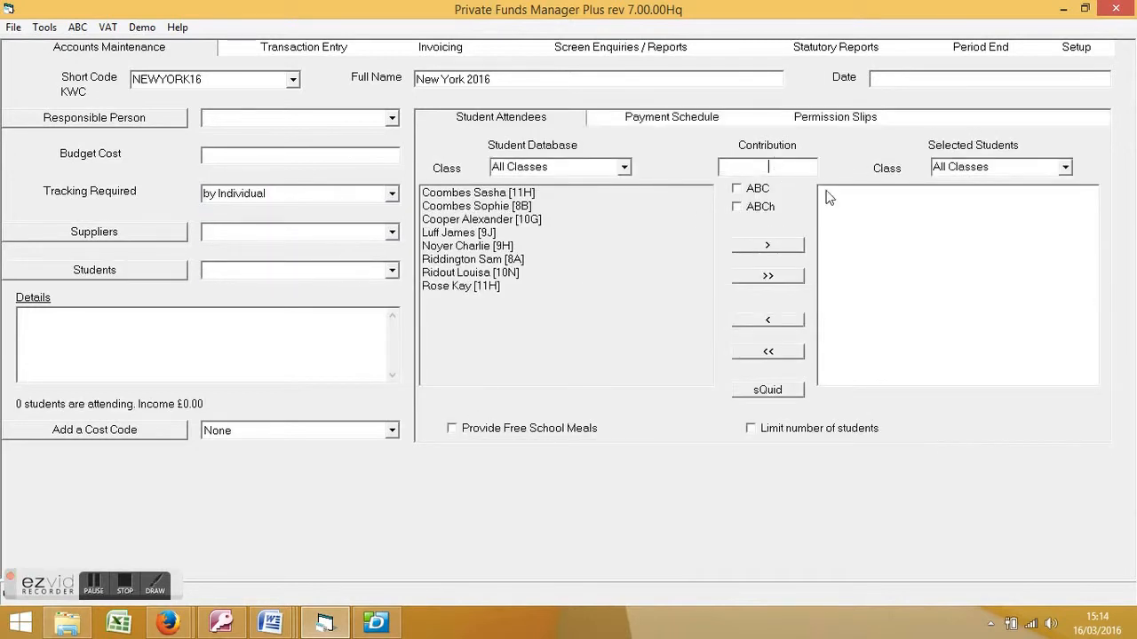
pyautogui.write('1025')
pyautogui.click(761, 277)
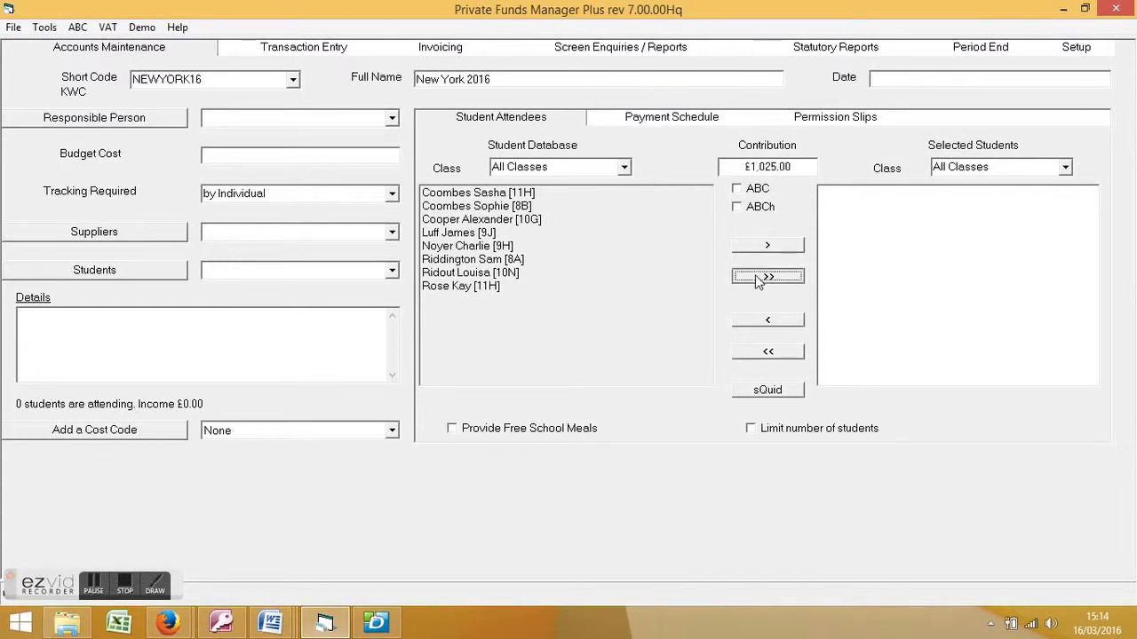
# - Require permission slips, passport confirmation and a custom Visa confirmation for the New York 2016 trip
pyautogui.click(668, 121)
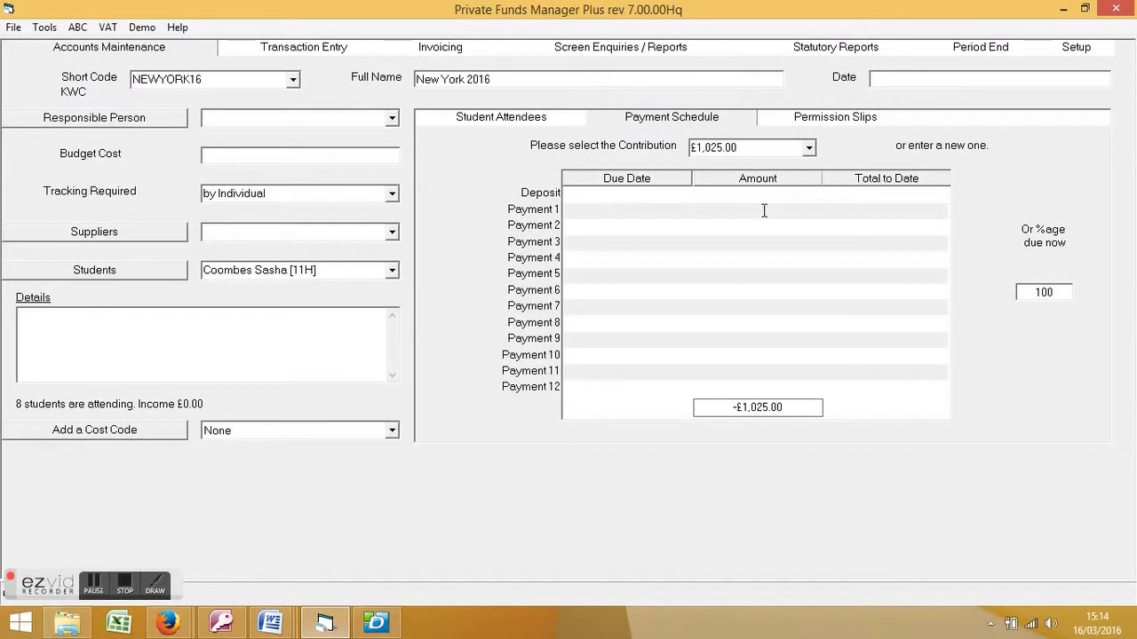
pyautogui.click(821, 125)
pyautogui.click(623, 234)
pyautogui.click(622, 209)
pyautogui.click(623, 282)
pyautogui.click(670, 284)
pyautogui.write('Visa')
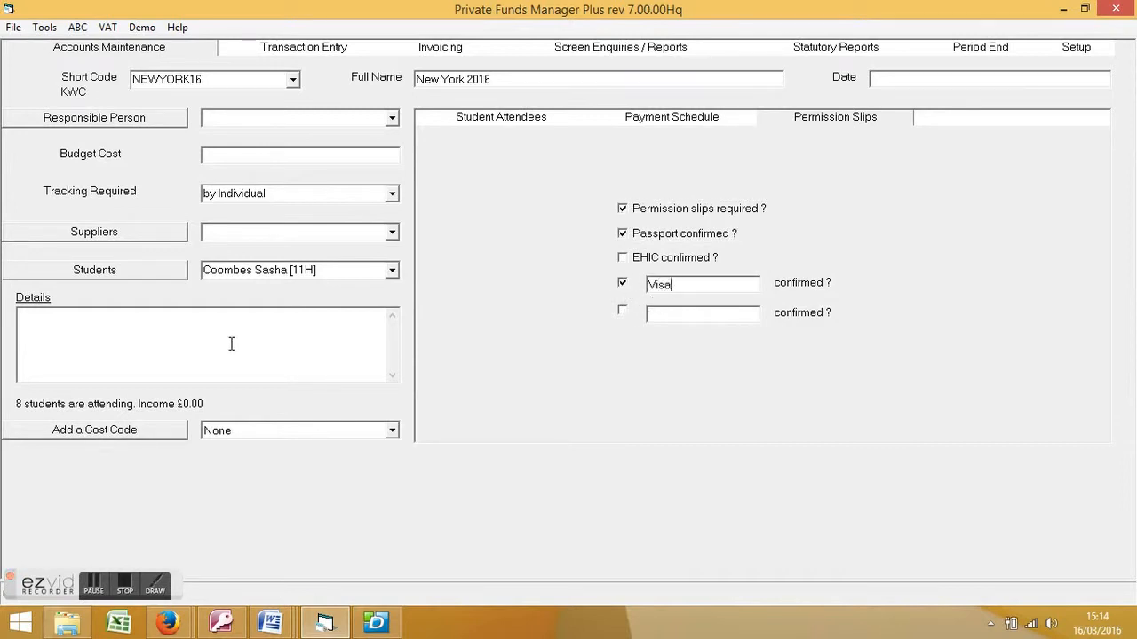
pyautogui.click(267, 349)
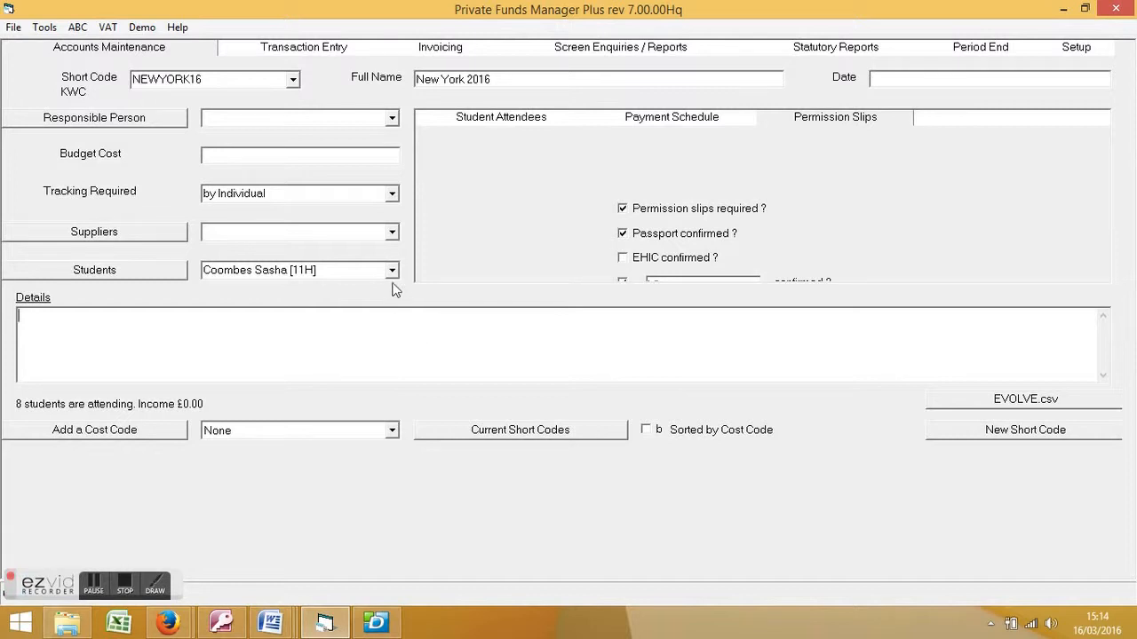
# - Start a receipt by short code for NEWYORK16 and list the students of all classes
pyautogui.click(308, 49)
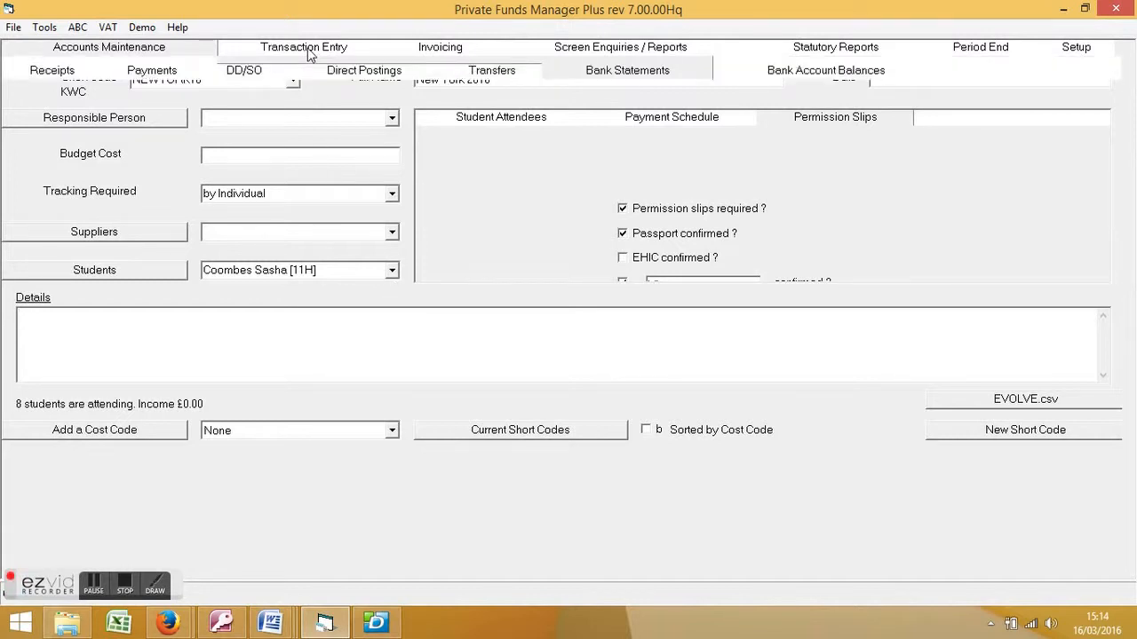
pyautogui.click(51, 71)
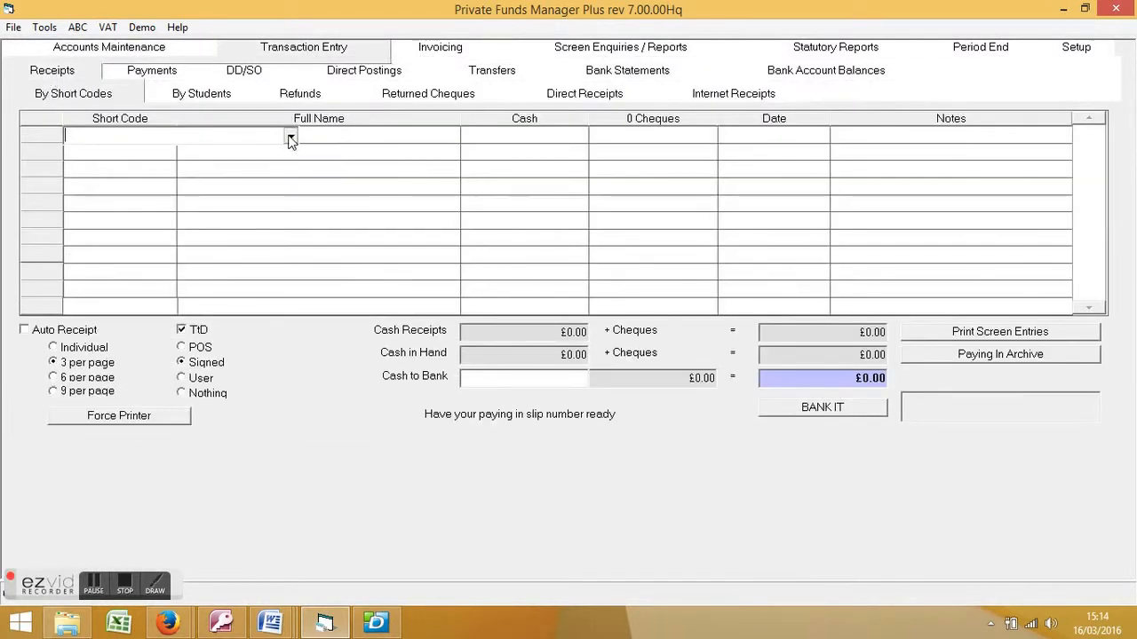
pyautogui.click(290, 138)
pyautogui.click(250, 192)
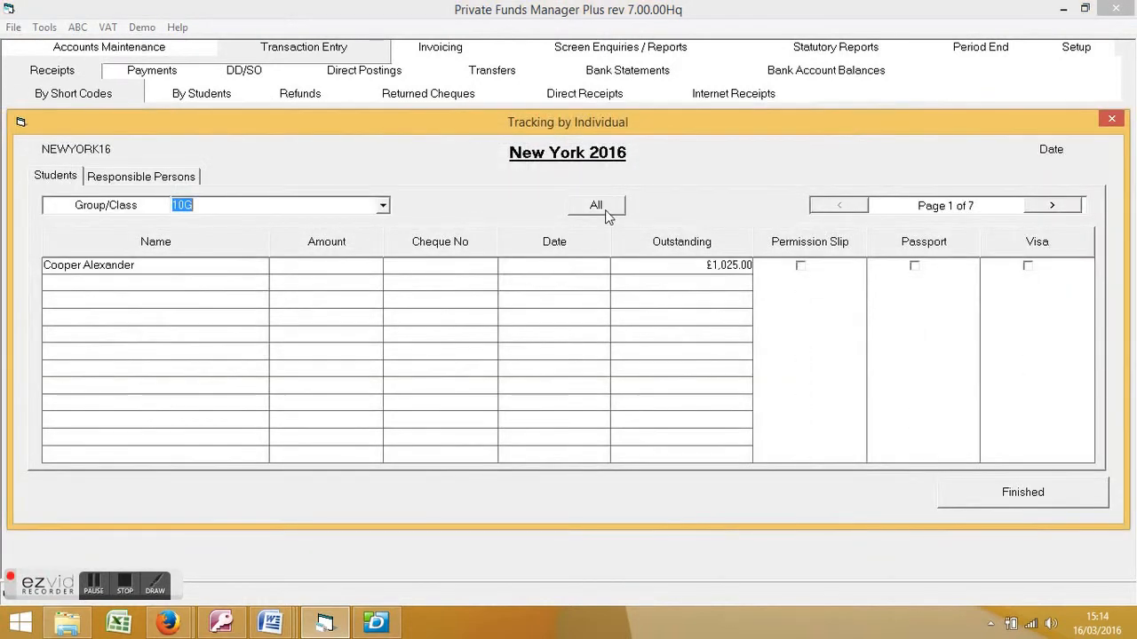
pyautogui.click(601, 206)
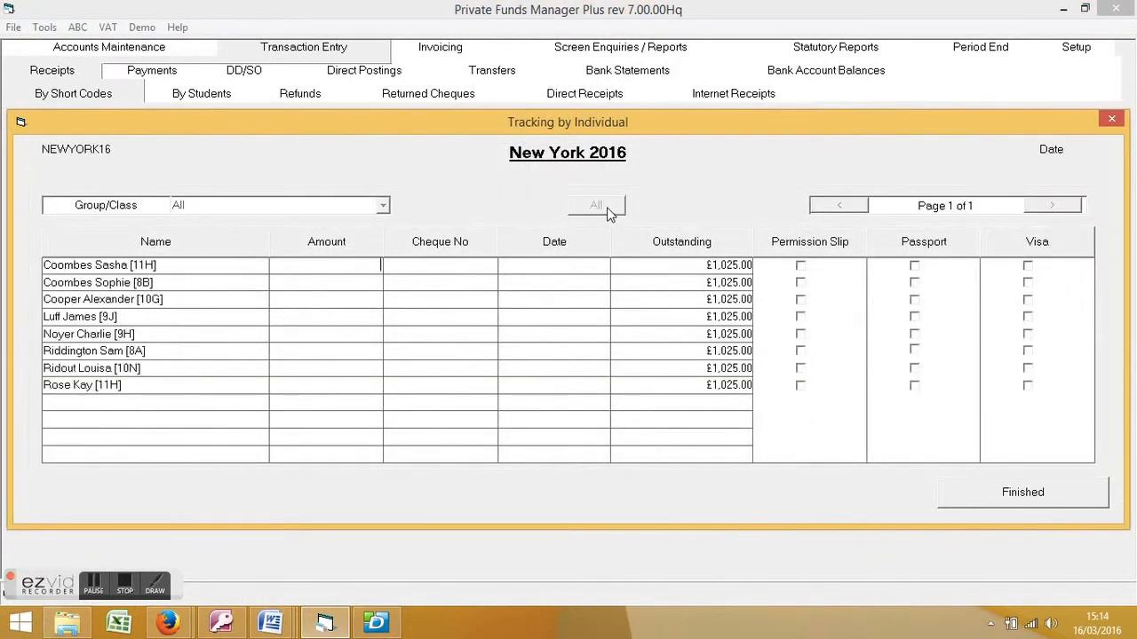
# - Record a £250.00 payment by cheque number 123654 for the first listed student
pyautogui.click(374, 269)
pyautogui.write('250')
pyautogui.press('Tab')
pyautogui.write('123654')
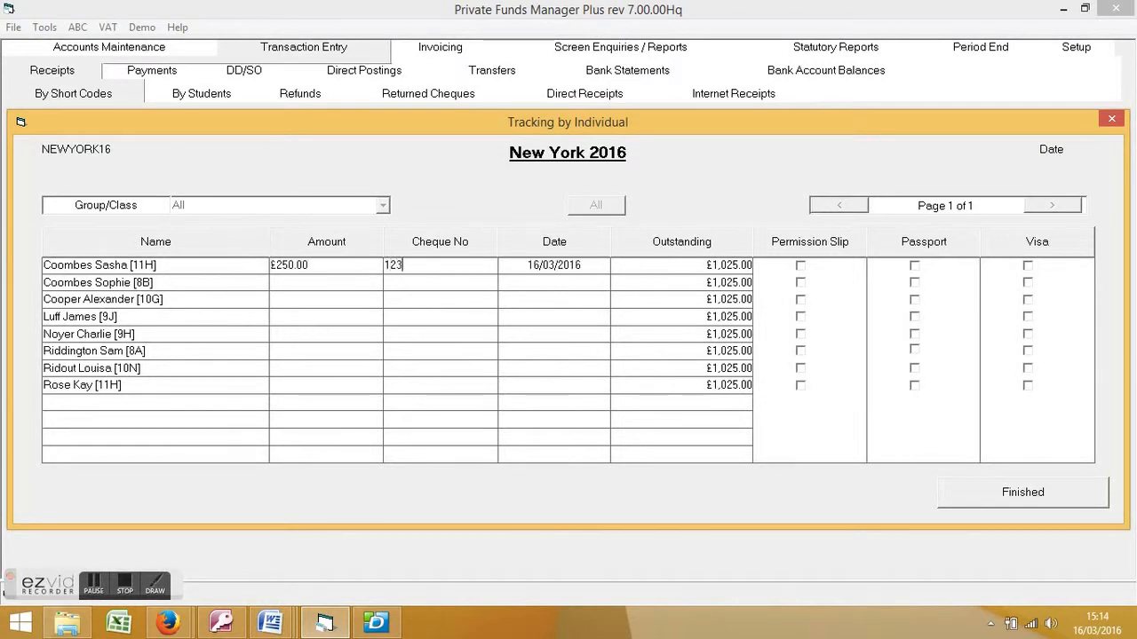
# - Record a £250.00 cash payment for the student in class 10G
pyautogui.click(368, 305)
pyautogui.write('250')
pyautogui.press('Tab')
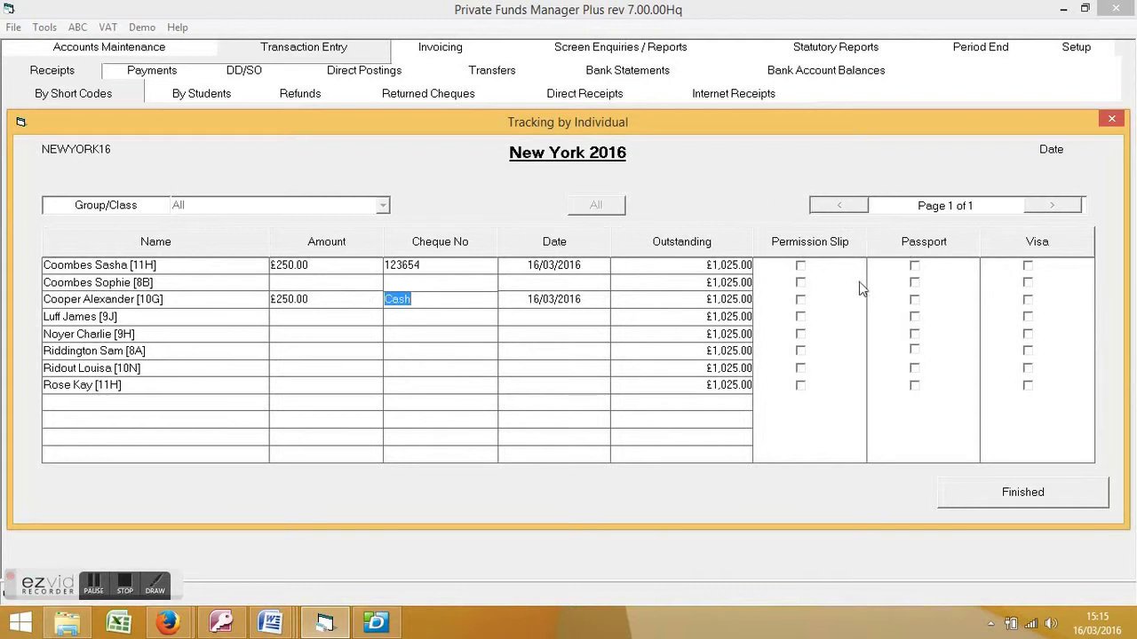
# - Mark the passport and permission slip as received for the first listed student and finish the receipt entry
pyautogui.click(915, 267)
pyautogui.click(802, 268)
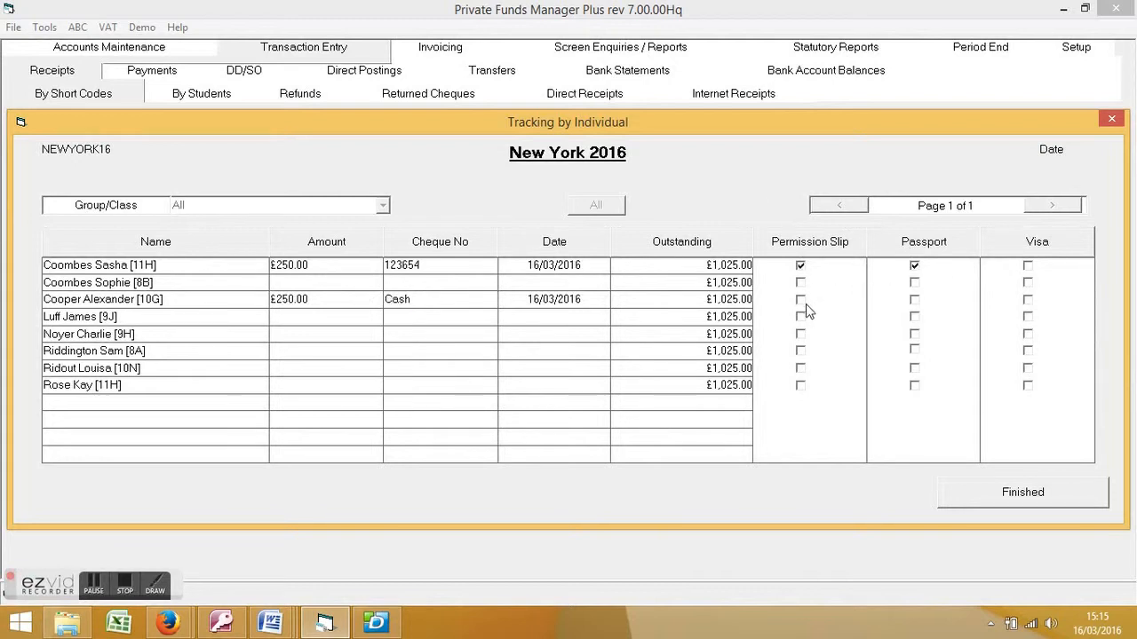
pyautogui.click(1025, 490)
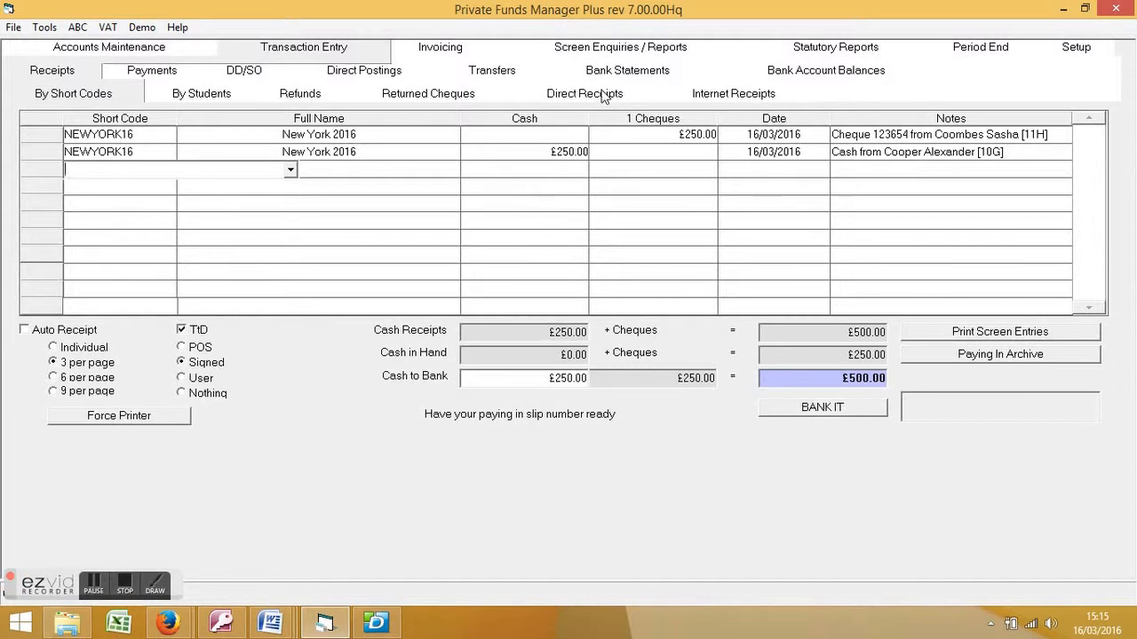
# - Read the bank statement file for direct receipts, inspect the 18/09/2015 and 13/09/2015 entries, and view the internet receipts
pyautogui.click(604, 96)
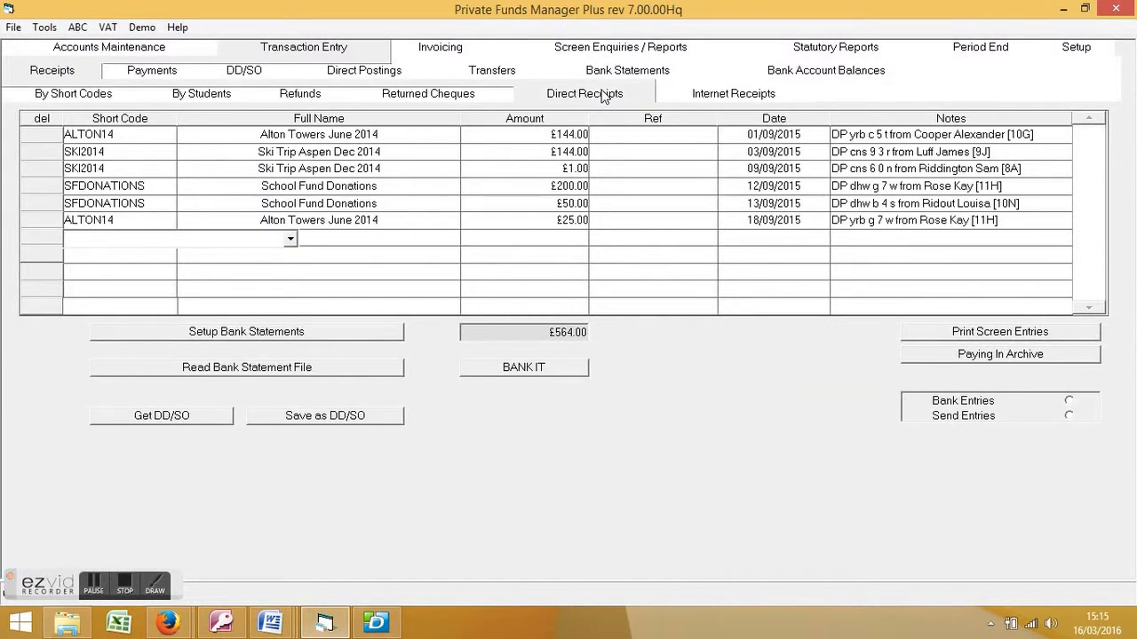
pyautogui.click(277, 372)
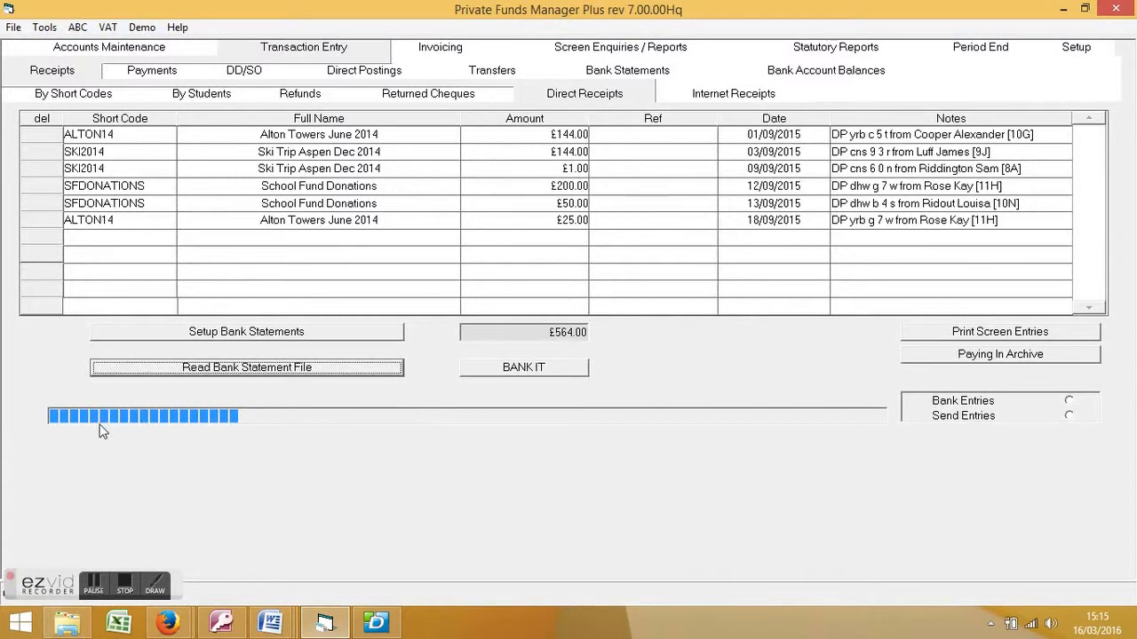
pyautogui.click(624, 376)
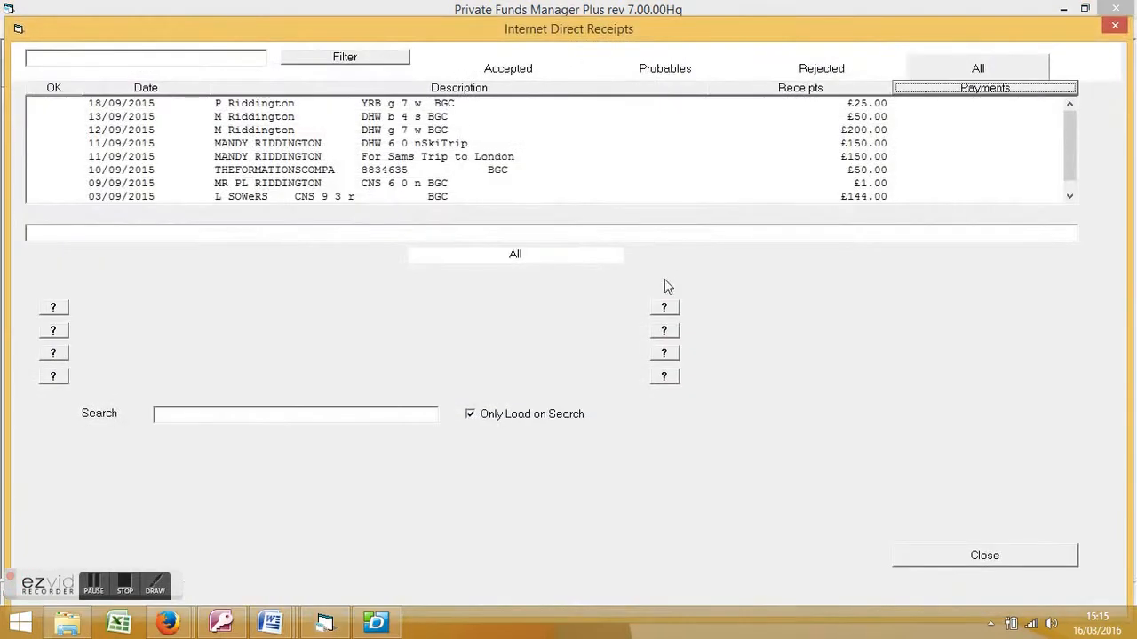
pyautogui.click(410, 106)
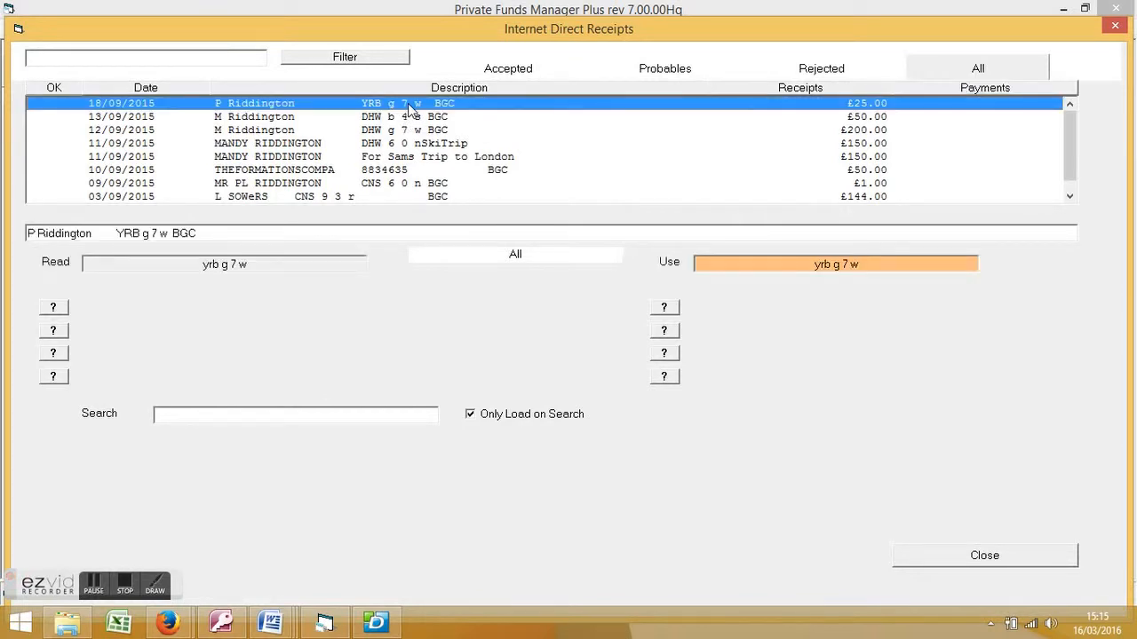
pyautogui.click(413, 118)
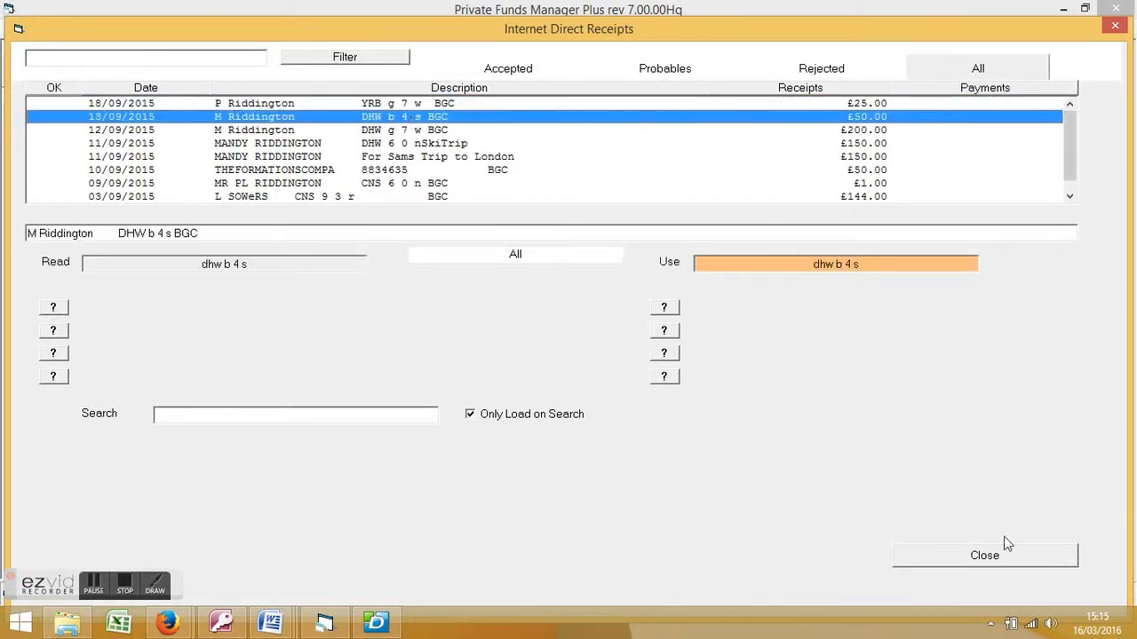
pyautogui.click(996, 560)
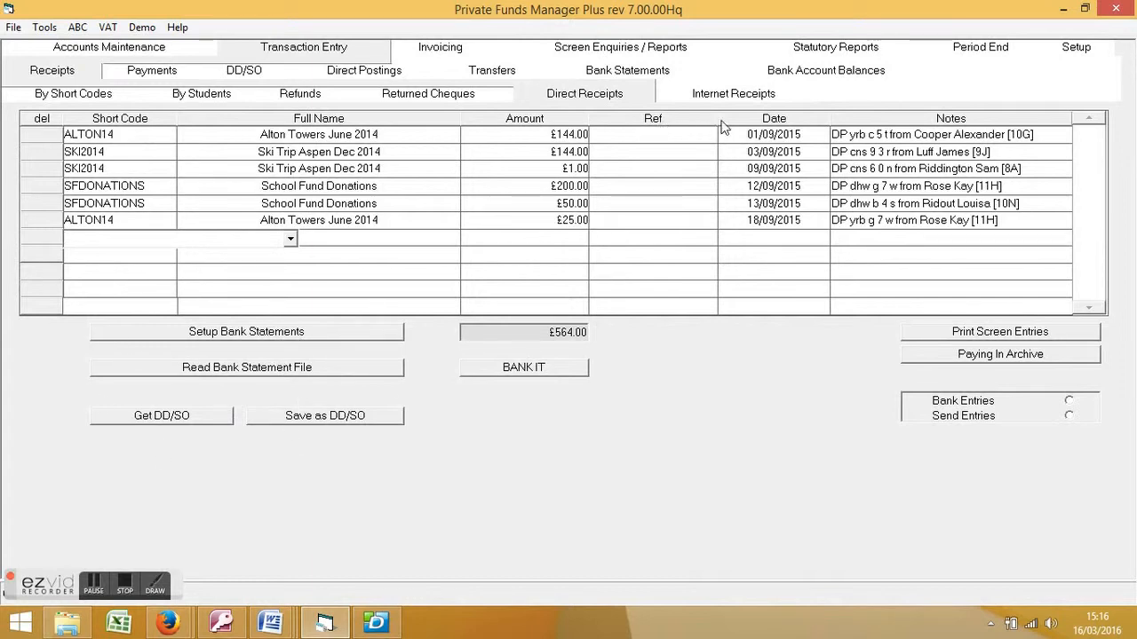
pyautogui.click(737, 98)
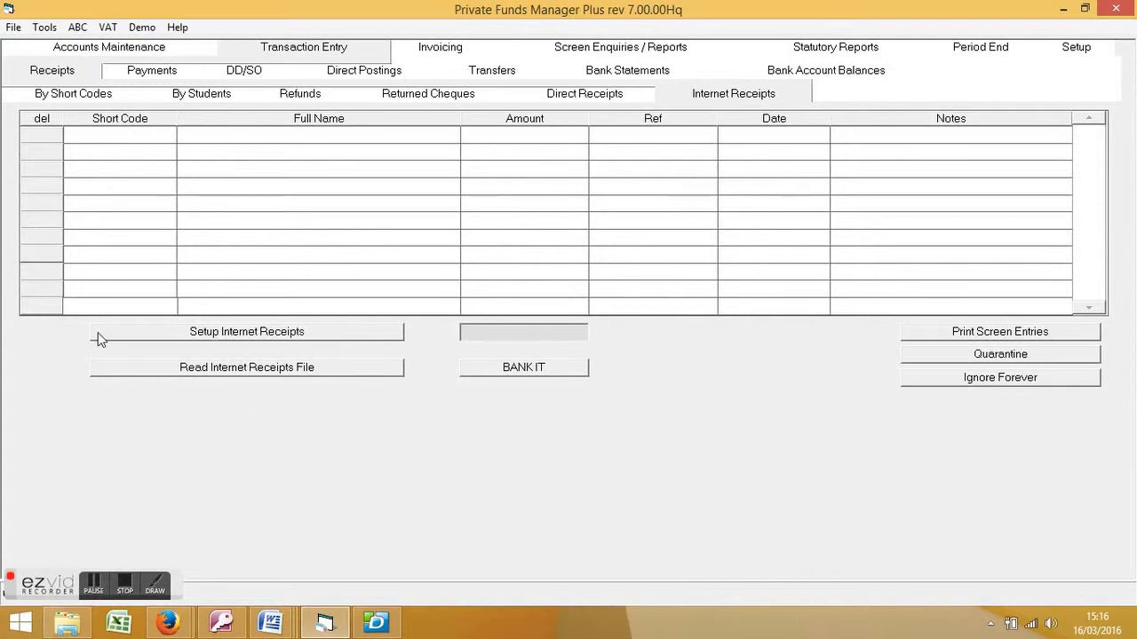
# - Review the Payments Received and Contact List Permission Slips pupil reports for the NEWYORK16 account
pyautogui.click(627, 49)
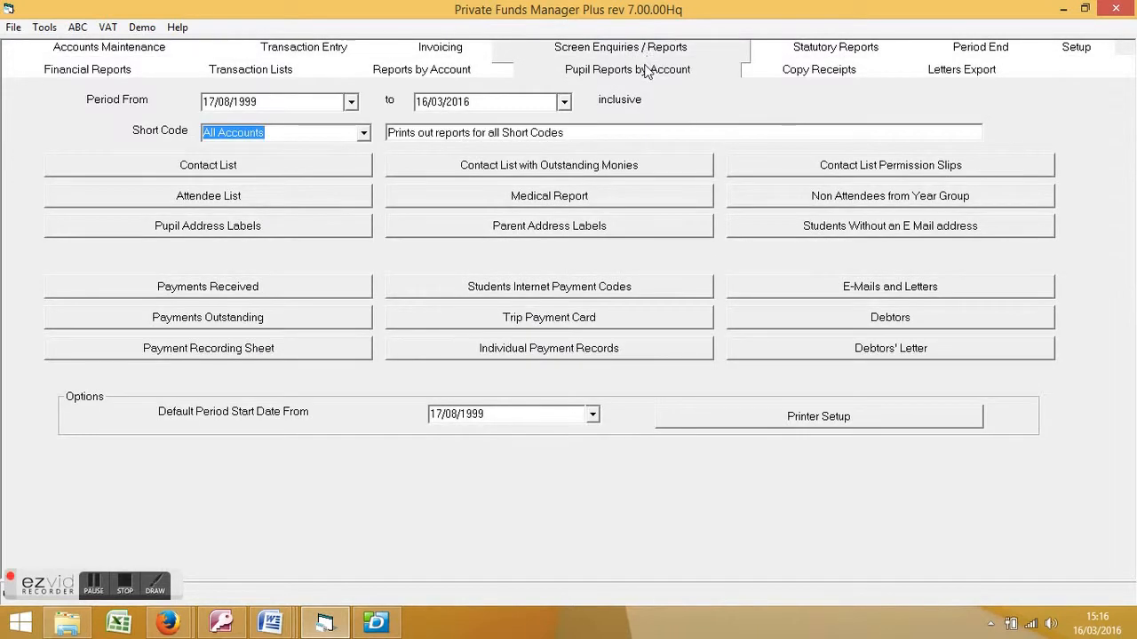
pyautogui.click(363, 133)
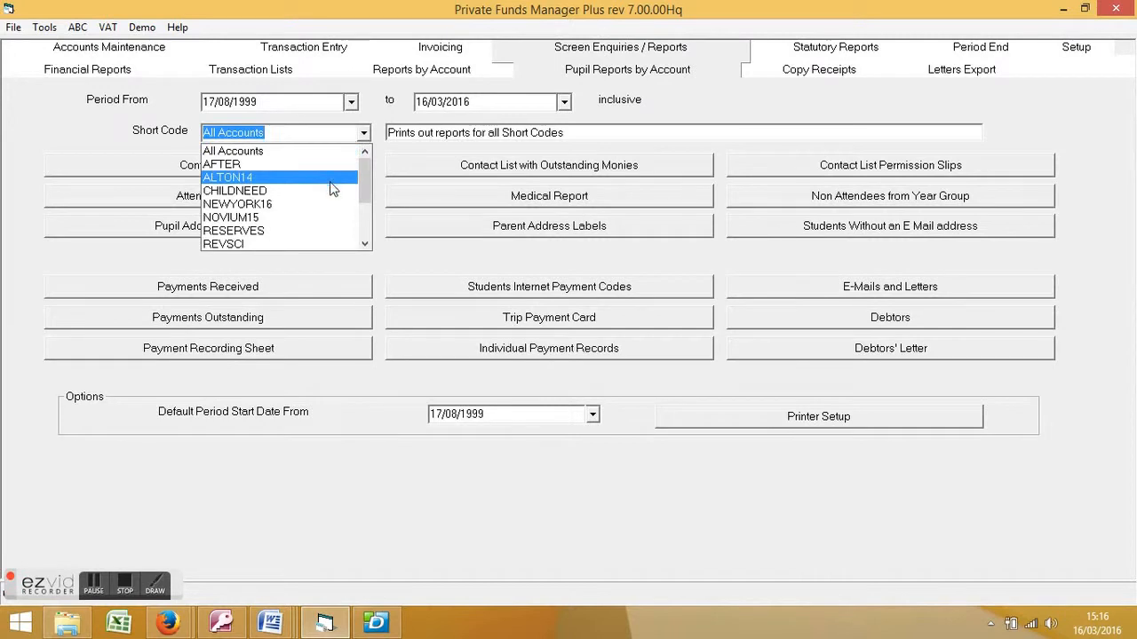
pyautogui.click(318, 211)
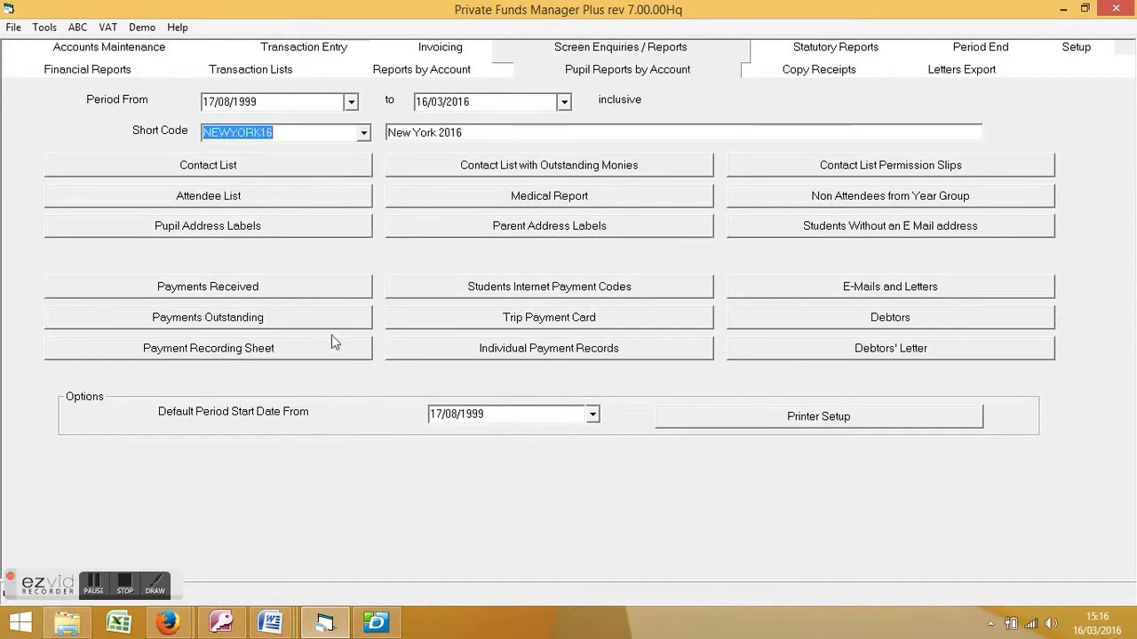
pyautogui.click(235, 293)
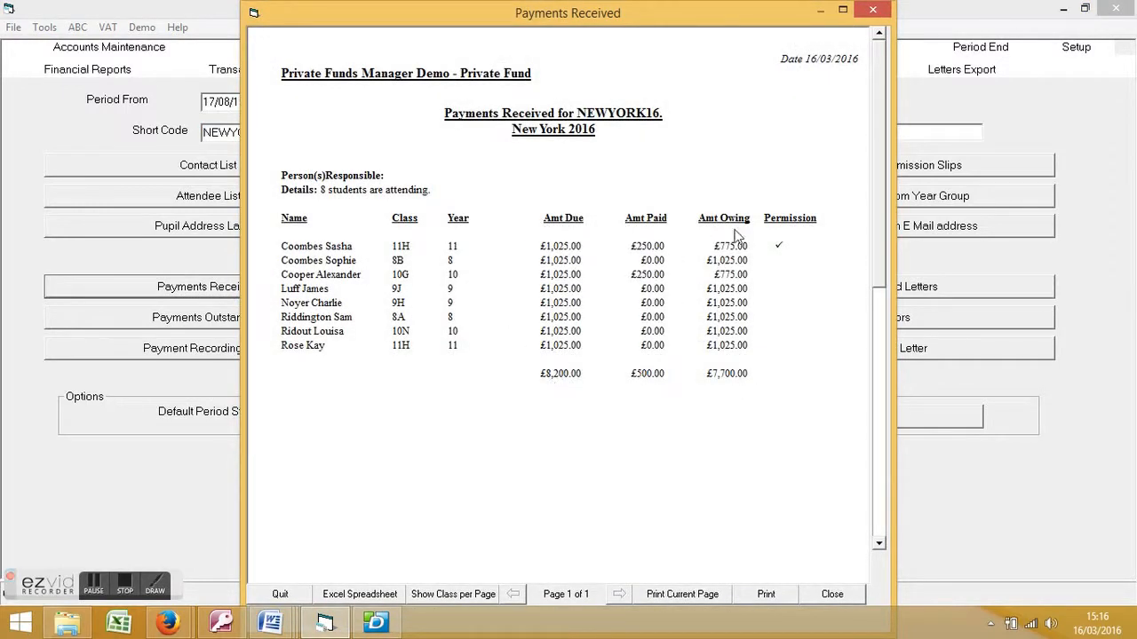
pyautogui.click(832, 595)
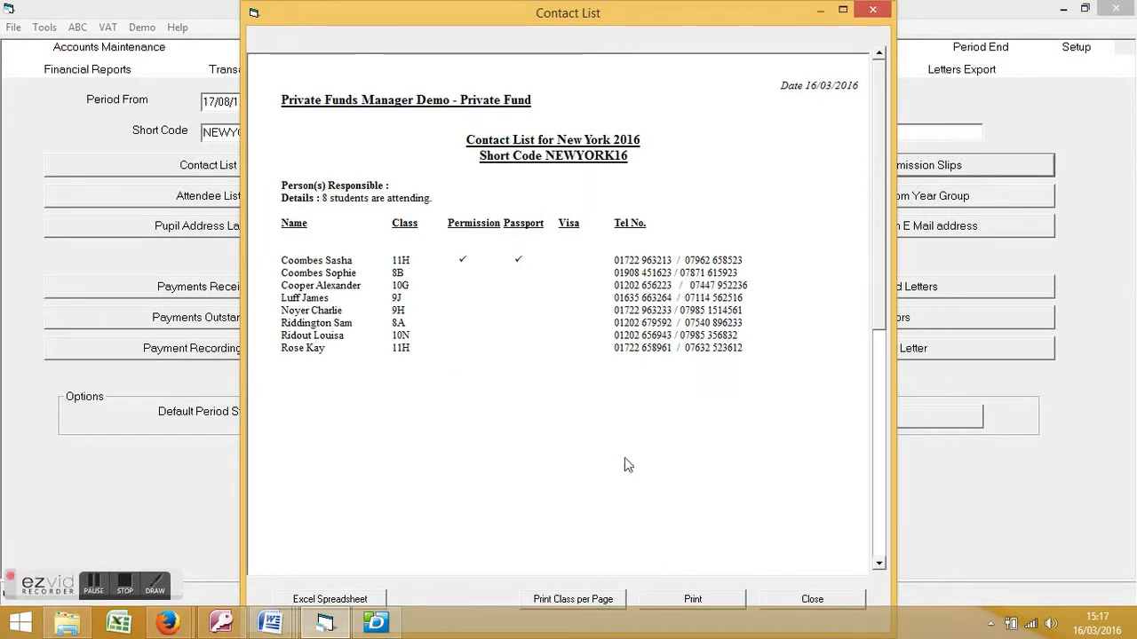
pyautogui.click(817, 598)
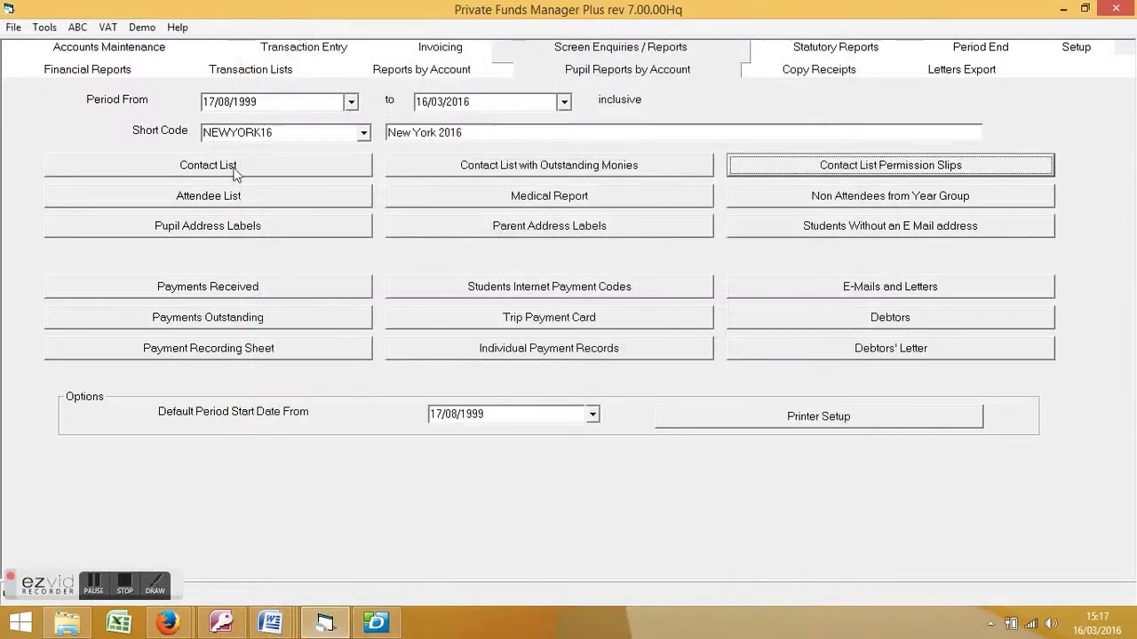
# - Review the Contact List pupil report for the New York 2016 account, and inspect the E-Mails and Letters message form
pyautogui.click(229, 167)
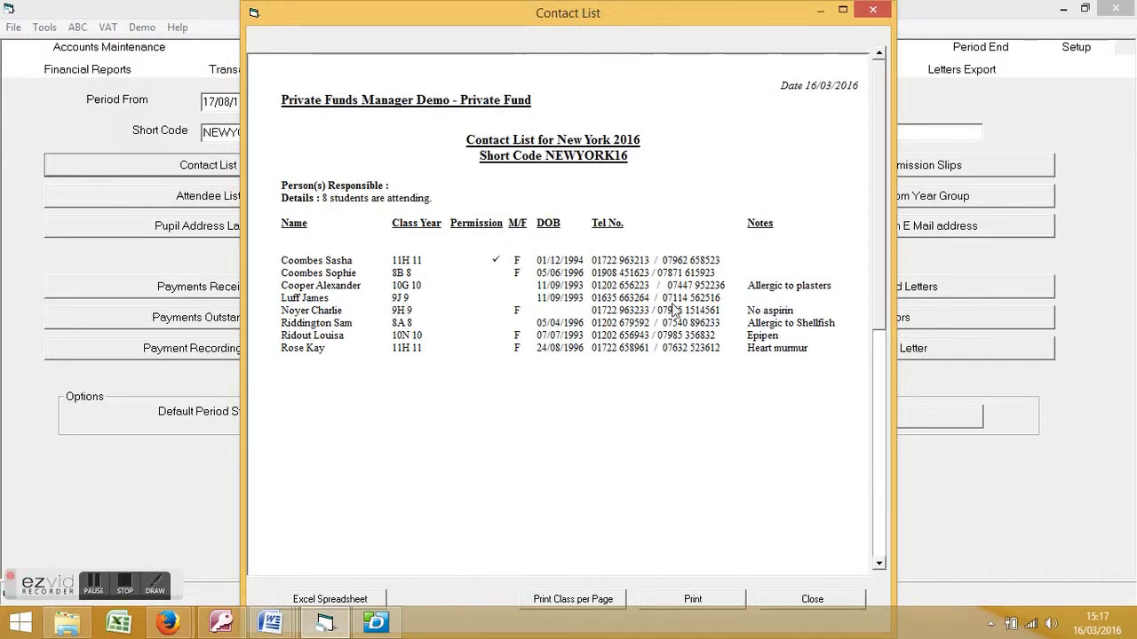
pyautogui.click(812, 599)
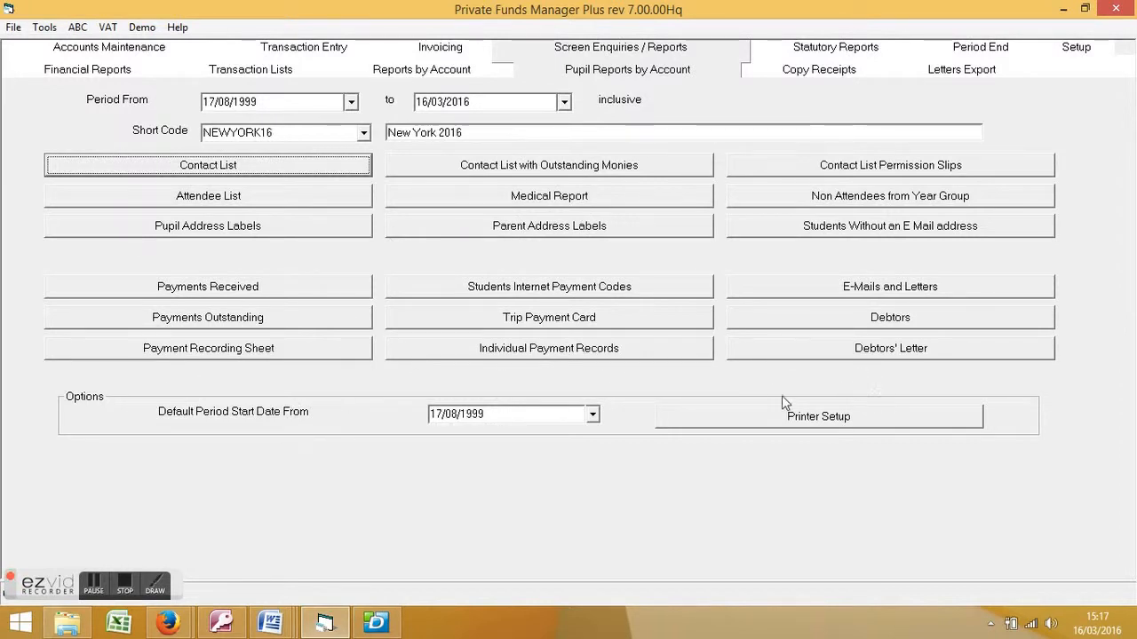
pyautogui.click(233, 171)
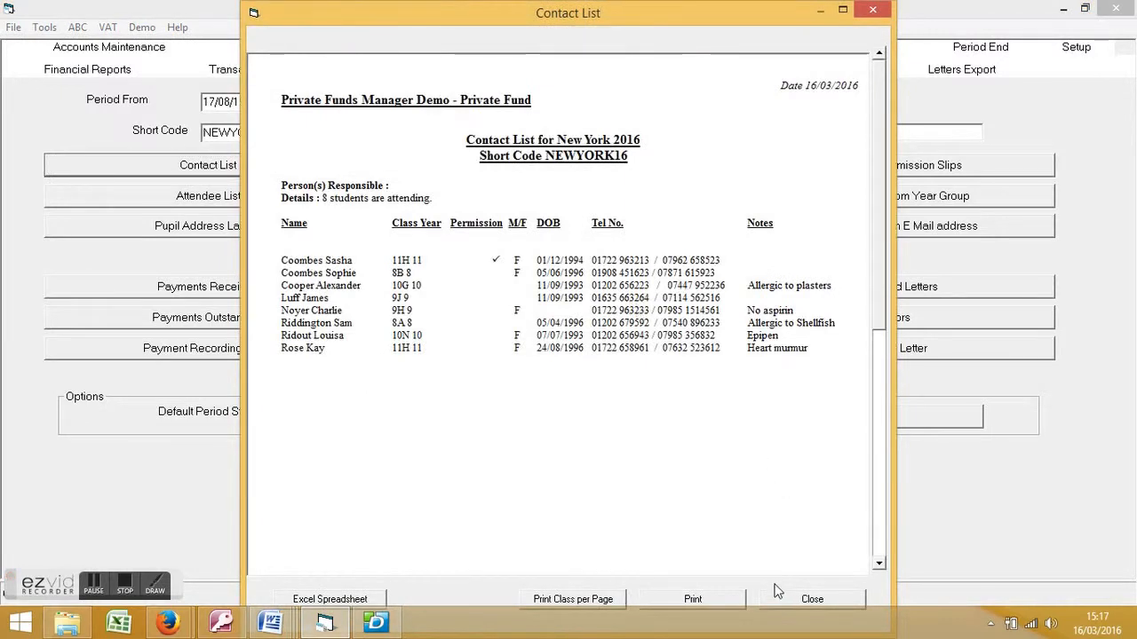
pyautogui.click(798, 601)
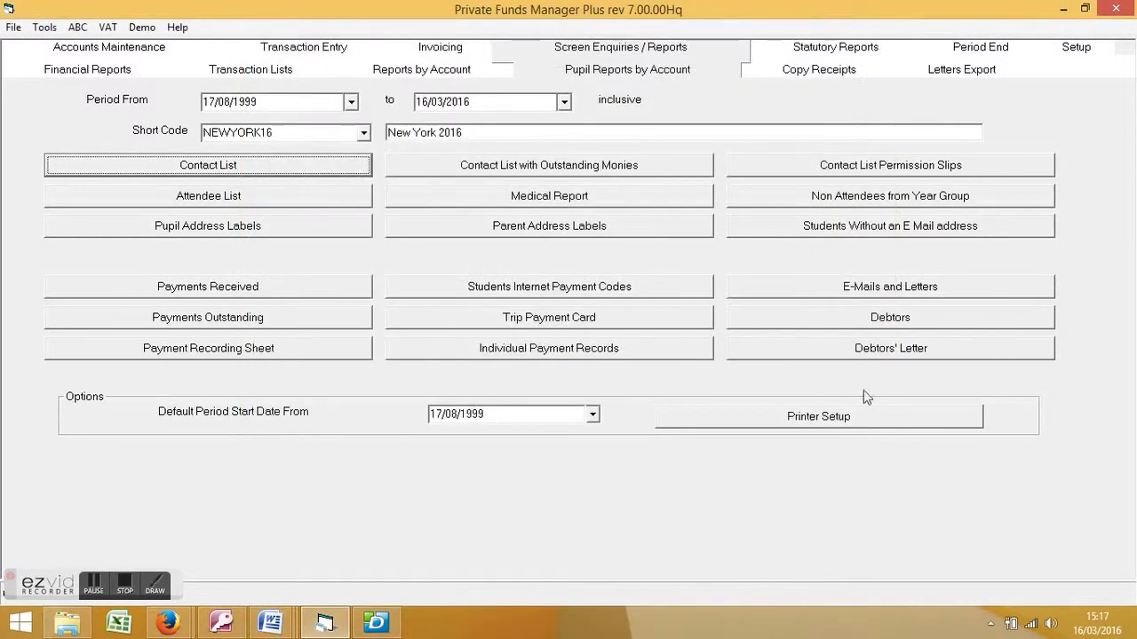
pyautogui.click(891, 294)
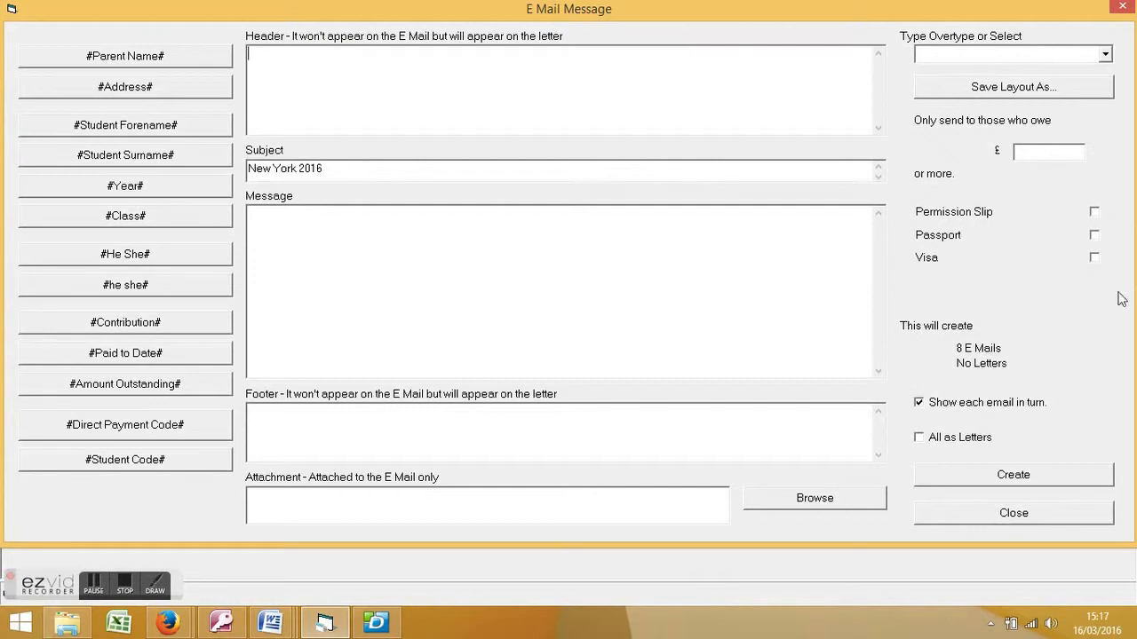
pyautogui.click(1054, 515)
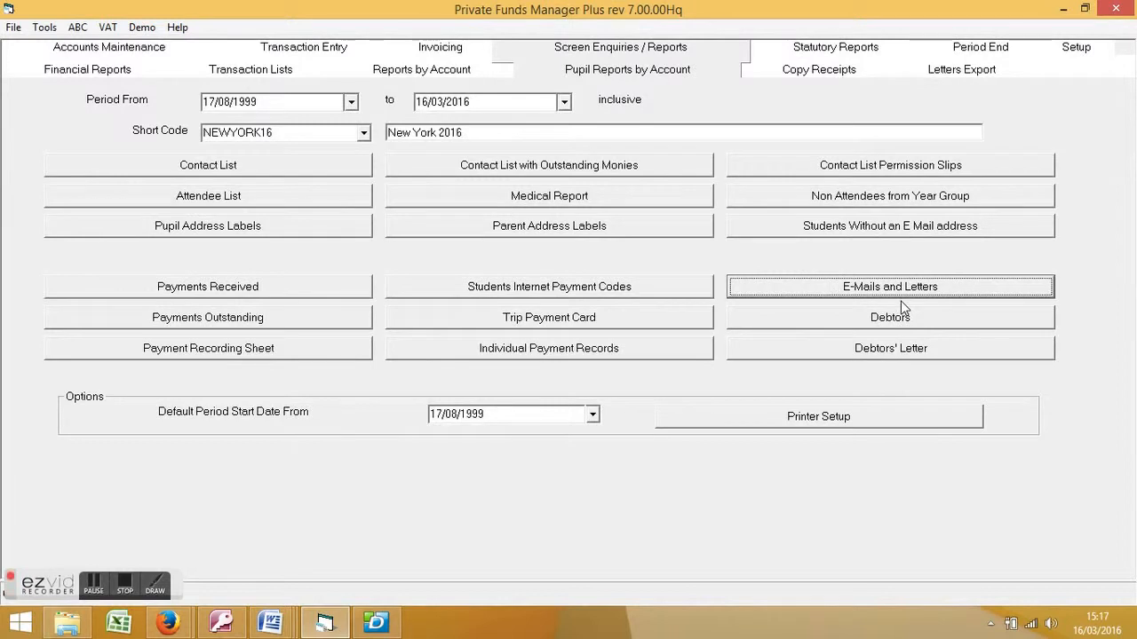
# - Review the Summary Statement by Account report for NEWYORK16
pyautogui.click(402, 74)
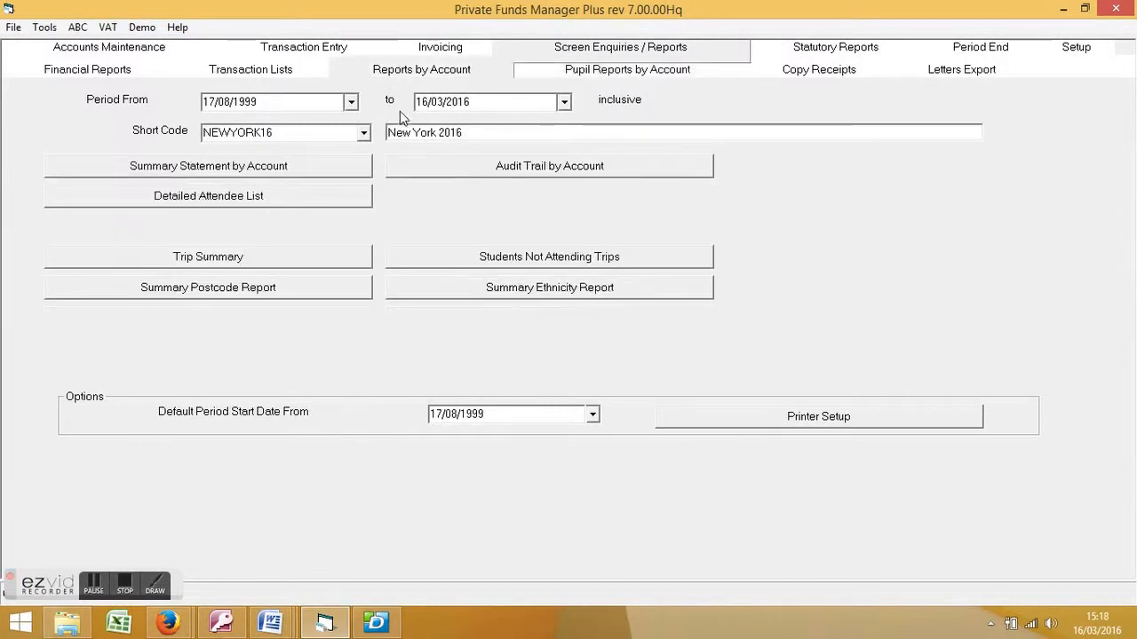
pyautogui.click(264, 168)
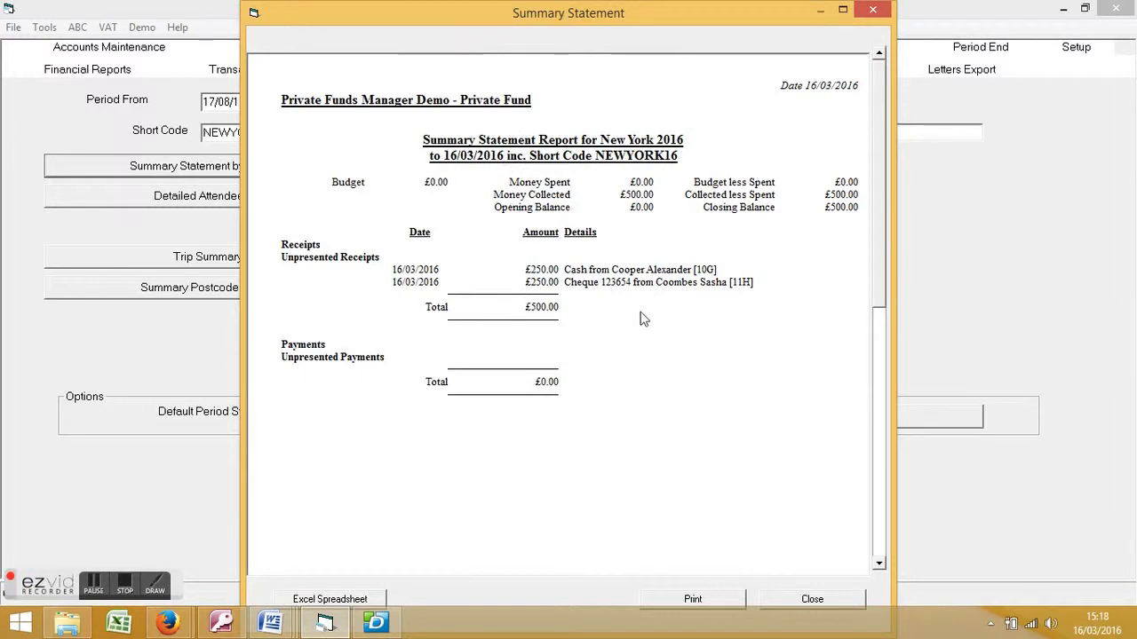
pyautogui.click(836, 599)
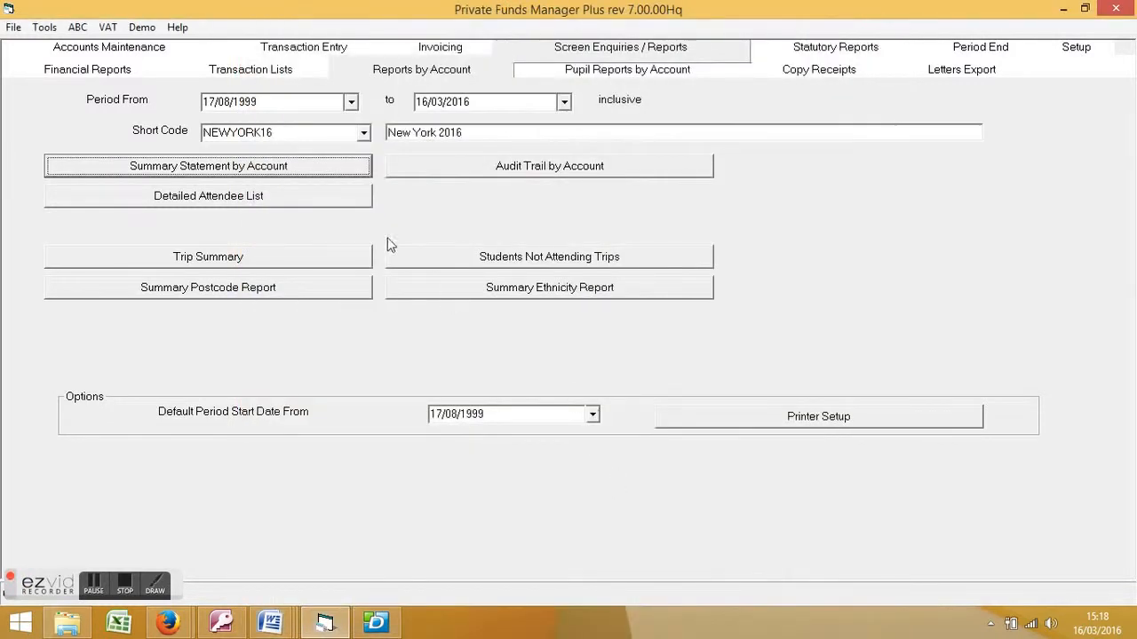
# - View the full individual transaction list for the first listed student in class 11H and read through its entries
pyautogui.click(241, 70)
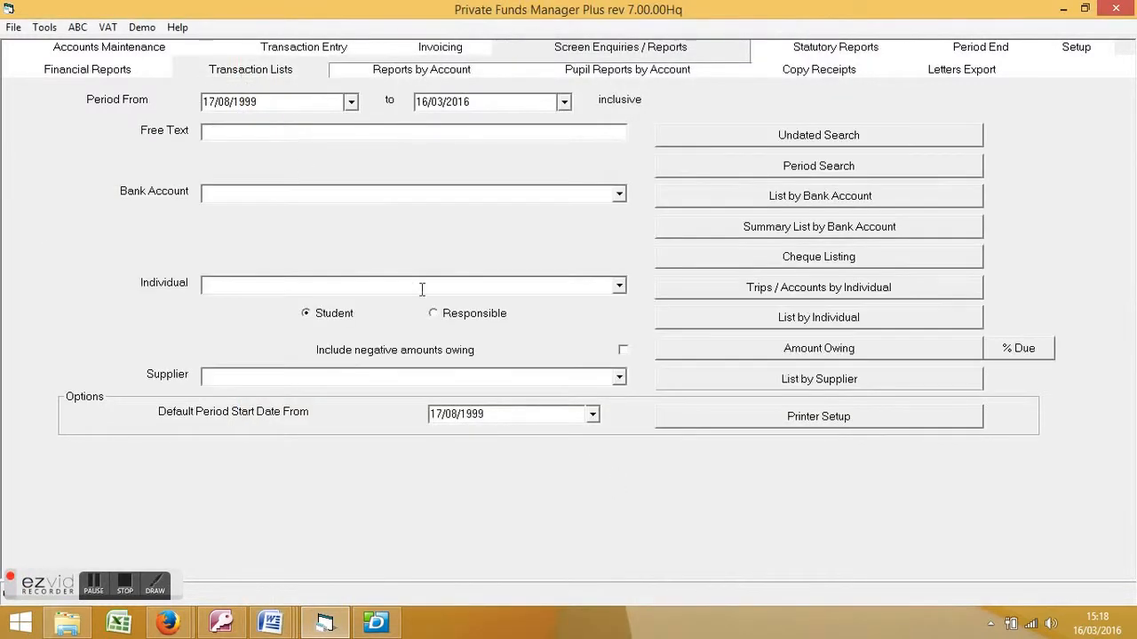
pyautogui.click(622, 288)
pyautogui.click(613, 300)
pyautogui.click(746, 321)
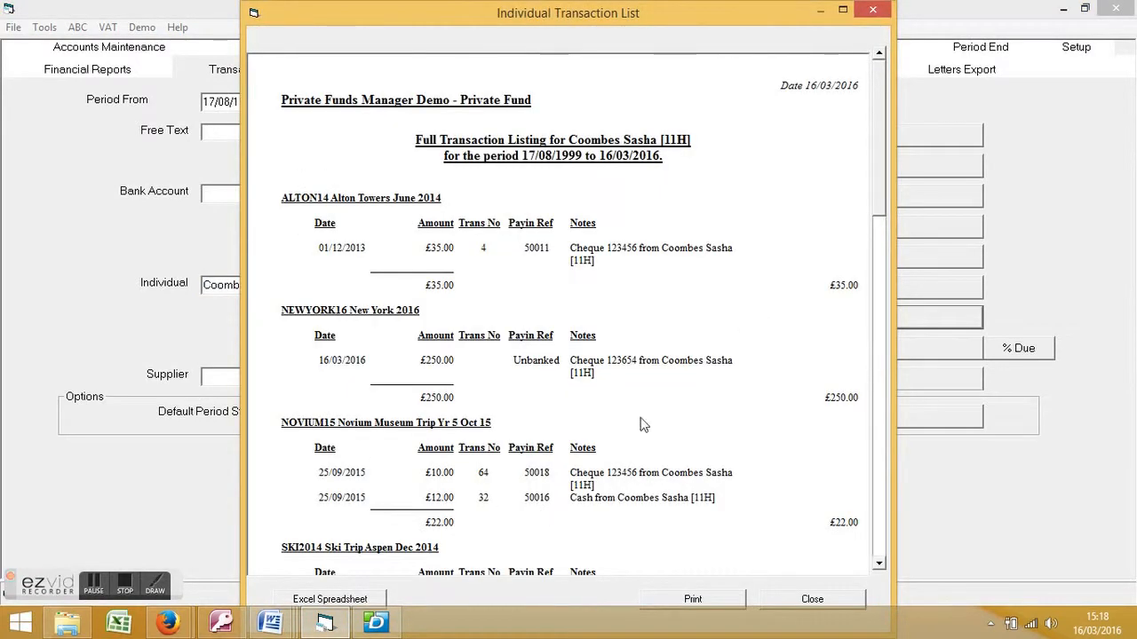
pyautogui.click(883, 565)
pyautogui.click(883, 565)
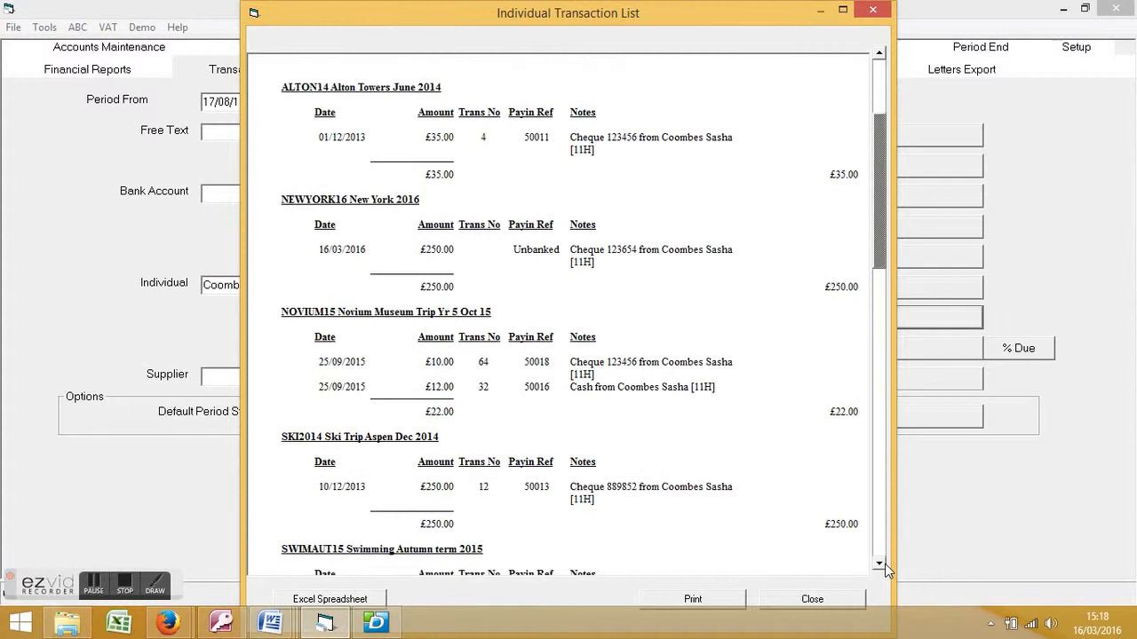
pyautogui.click(883, 564)
pyautogui.click(883, 564)
pyautogui.click(838, 600)
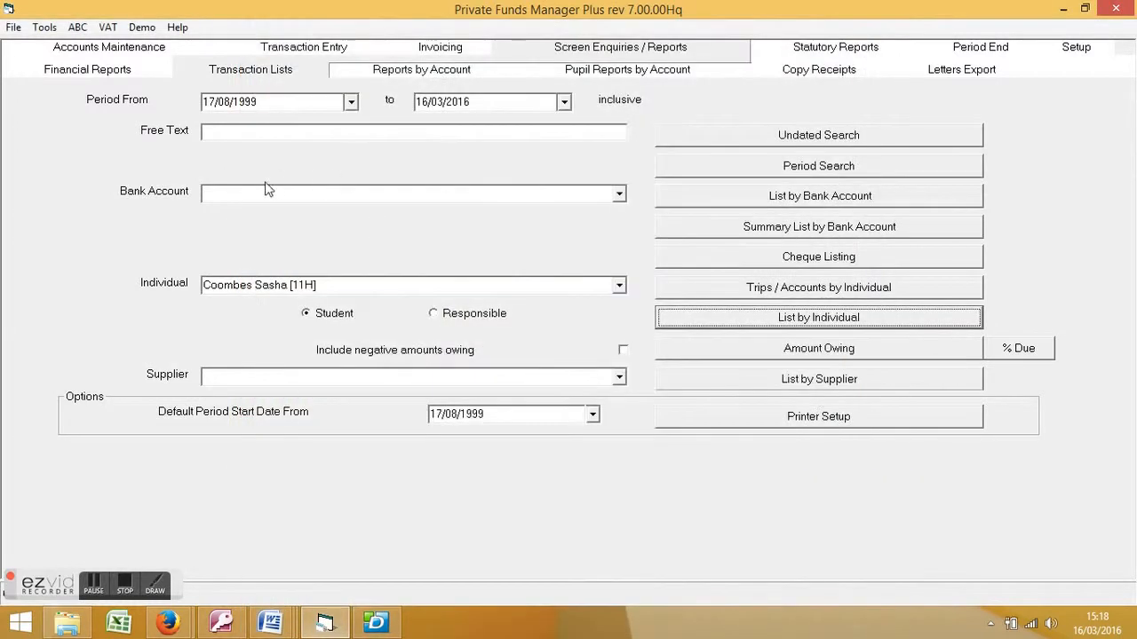
# - Review the Income and Expenditure financial report covering all cost codes up to 16/03/2016
pyautogui.click(104, 70)
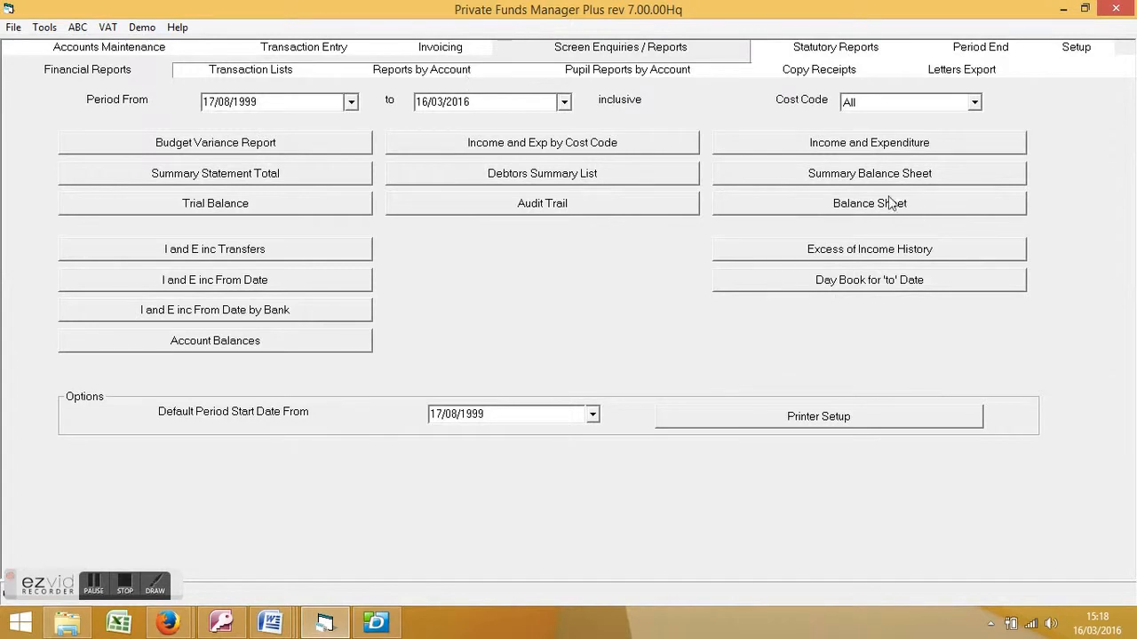
pyautogui.click(854, 149)
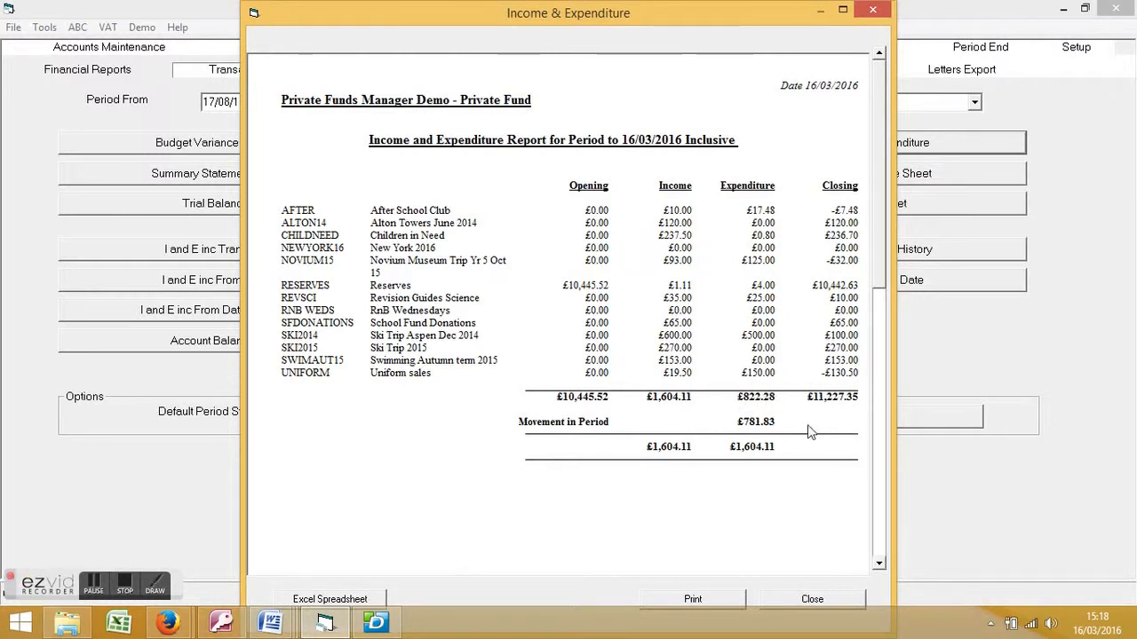
pyautogui.click(813, 598)
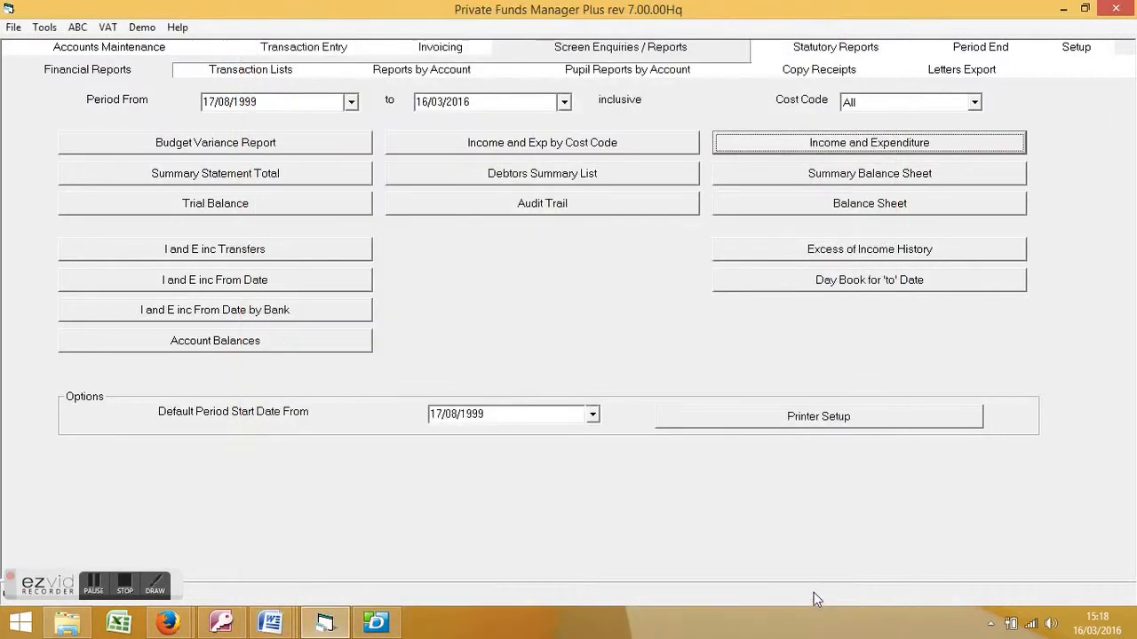